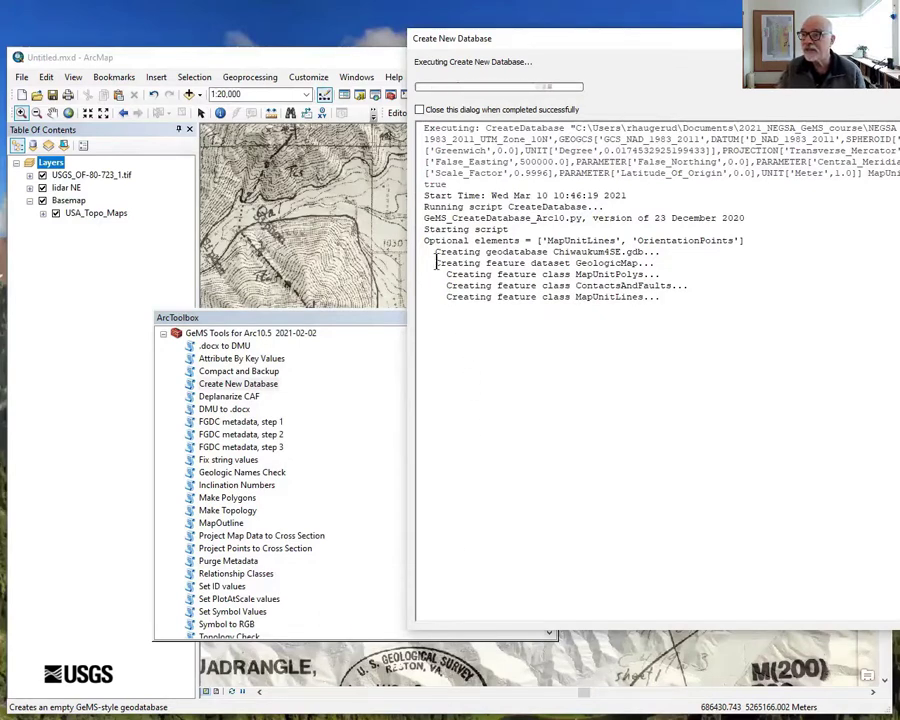
# - Close the finished Create New Database report for Chiwaukum4SE.gdb and the GeMS tools list
pyautogui.moveTo(424, 240); pyautogui.dragTo(534, 342)
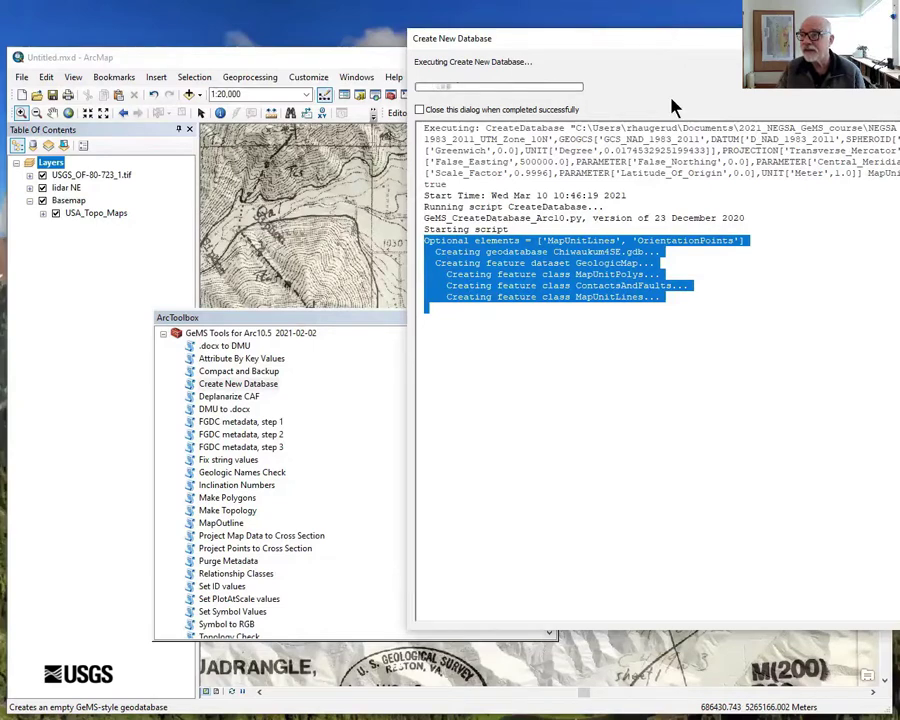
pyautogui.click(578, 160)
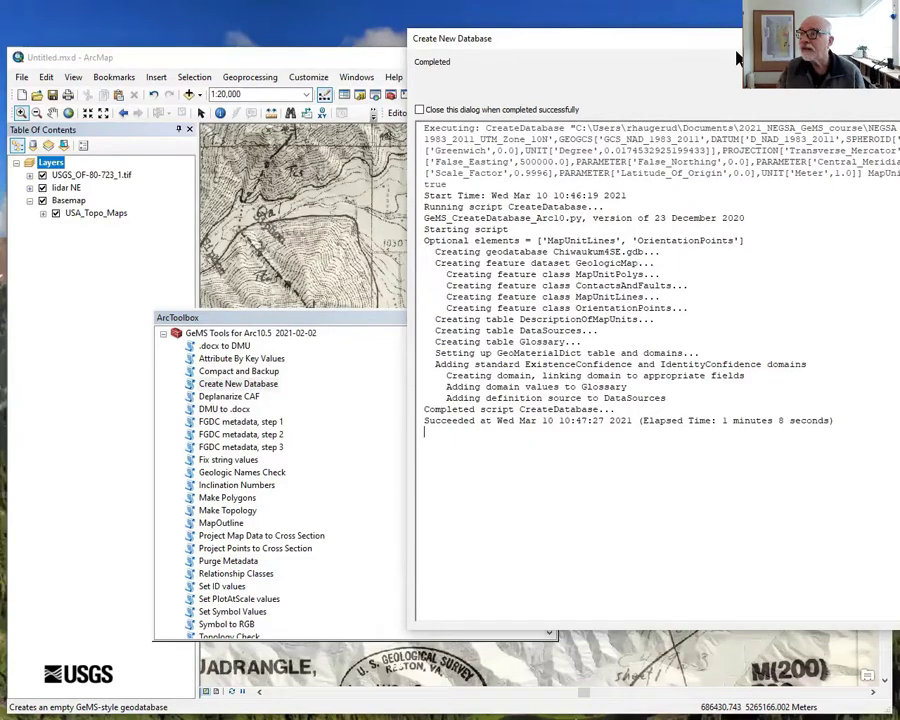
pyautogui.moveTo(737, 60); pyautogui.dragTo(418, 145)
pyautogui.click(812, 161)
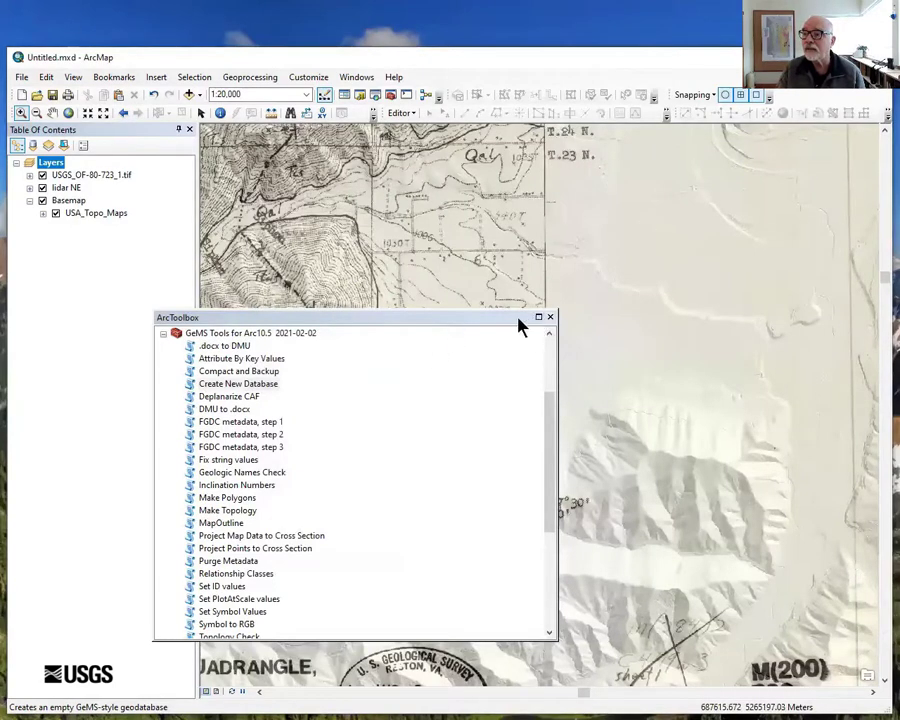
pyautogui.click(550, 318)
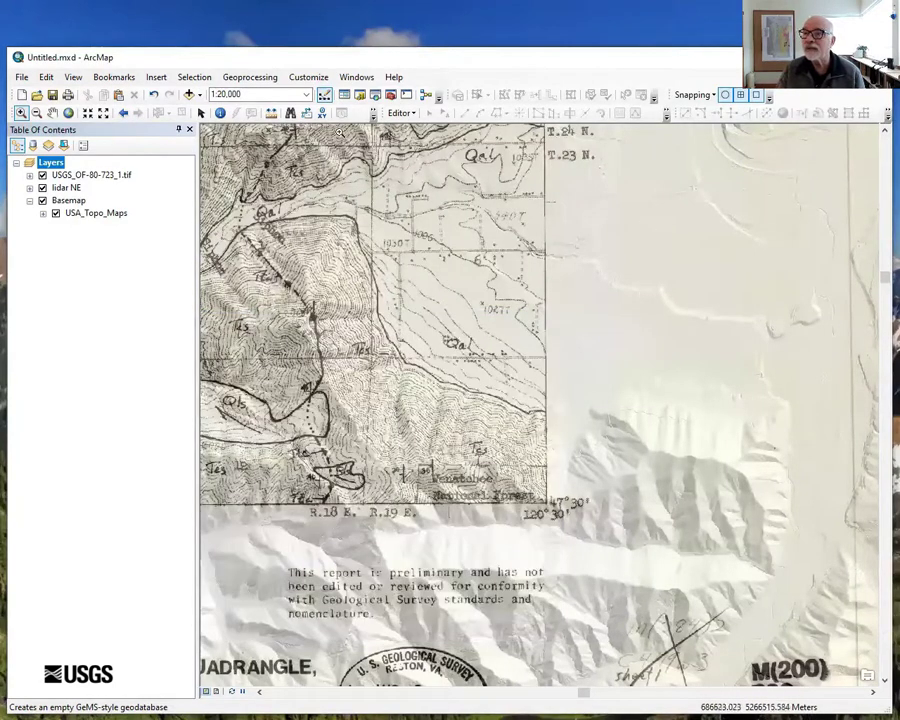
# - Add MapUnitLines and ContactsAndFaults from Chiwaukum4SE.gdb's GeologicMap dataset to the map
pyautogui.click(188, 94)
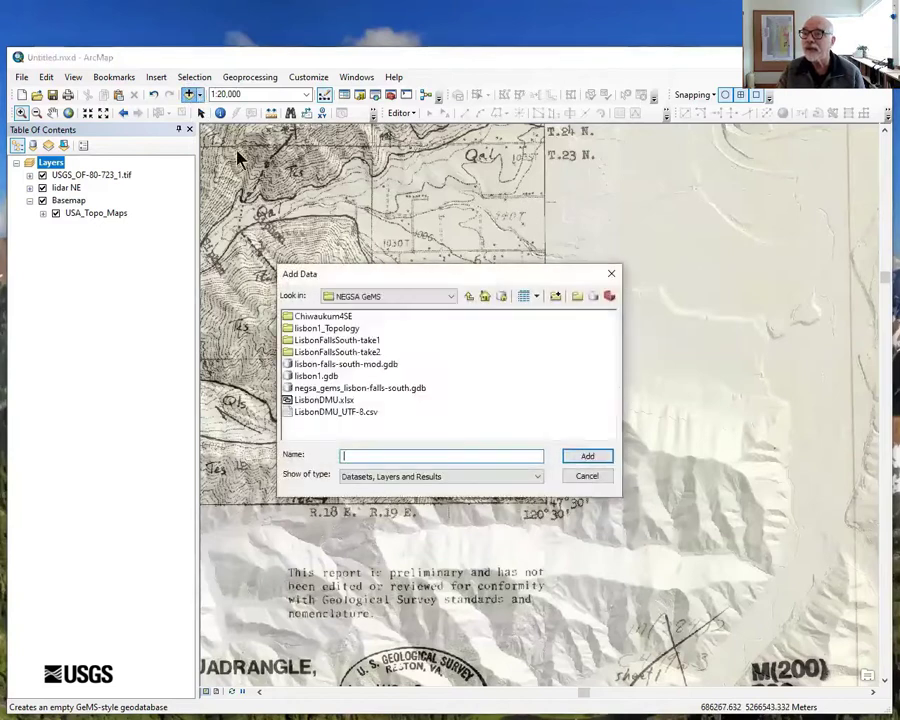
pyautogui.doubleClick(335, 317)
pyautogui.doubleClick(332, 330)
pyautogui.doubleClick(320, 316)
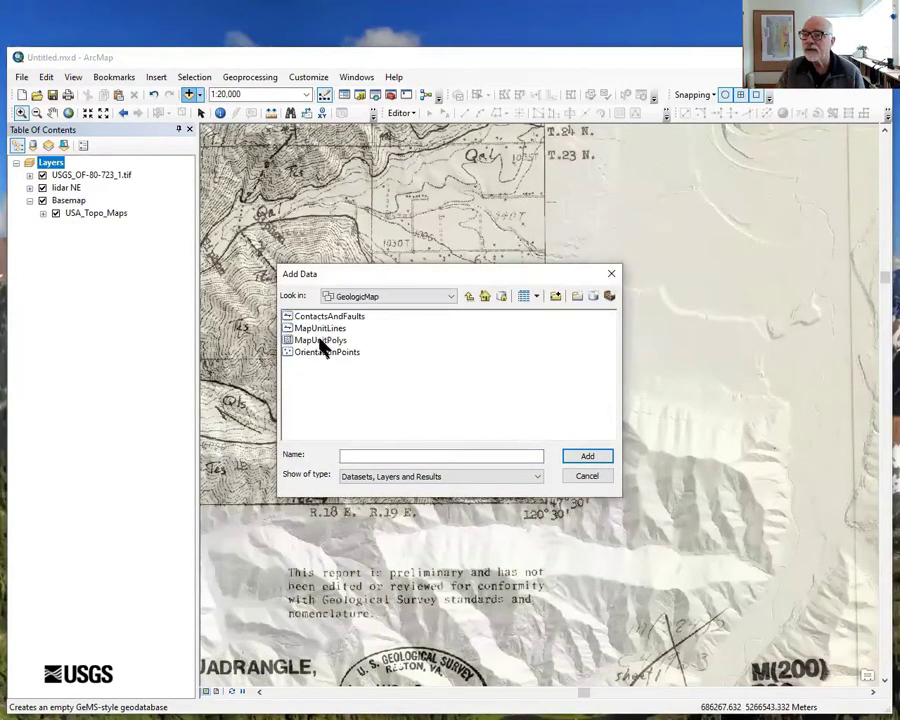
pyautogui.click(321, 330)
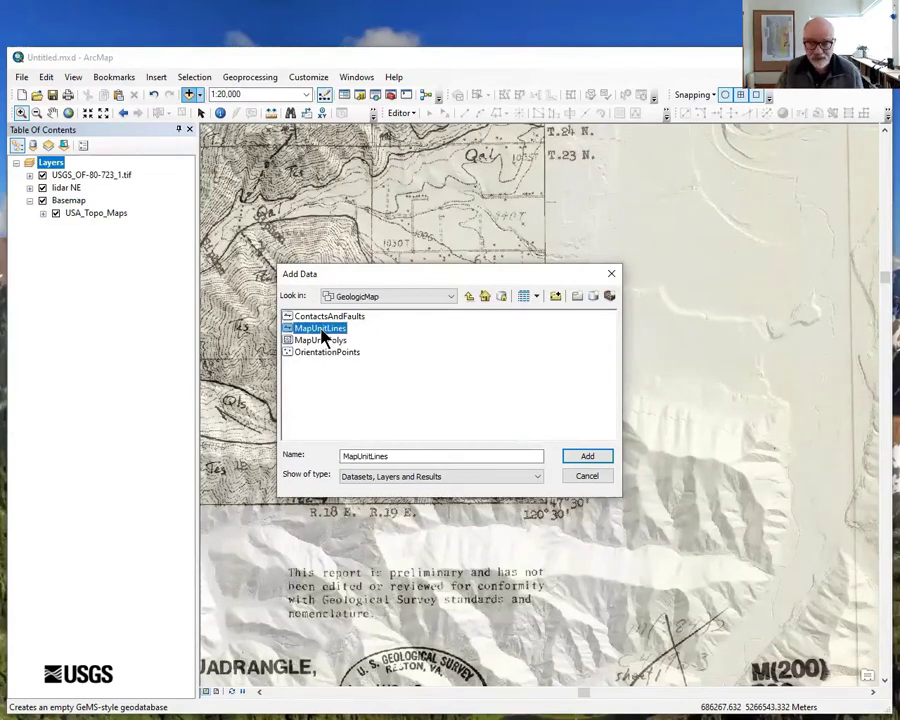
pyautogui.keyDown('ctrl'); pyautogui.click(326, 318); pyautogui.keyUp('ctrl')
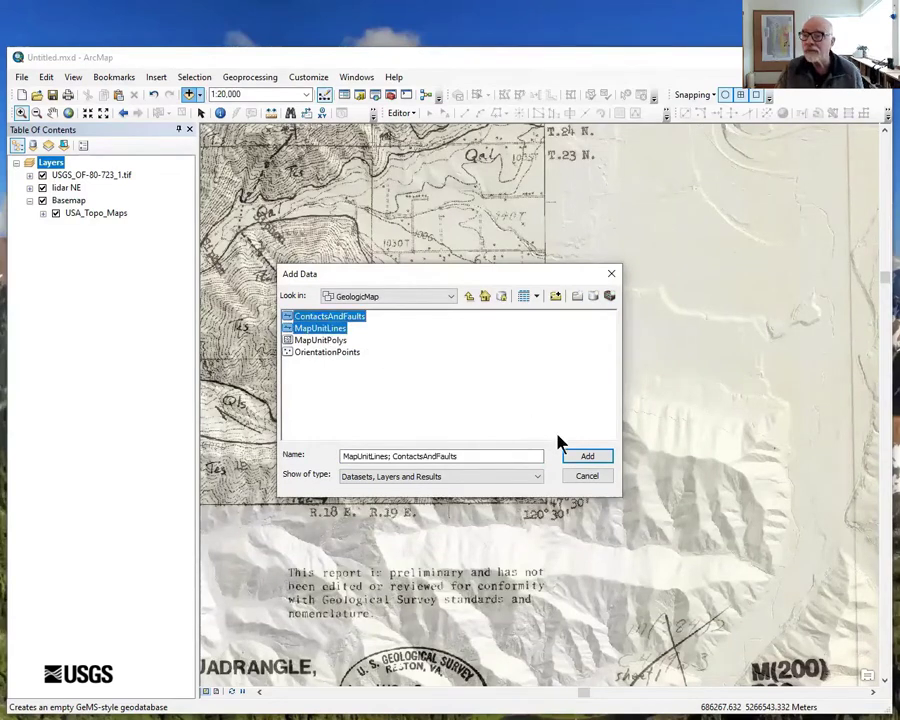
pyautogui.click(585, 458)
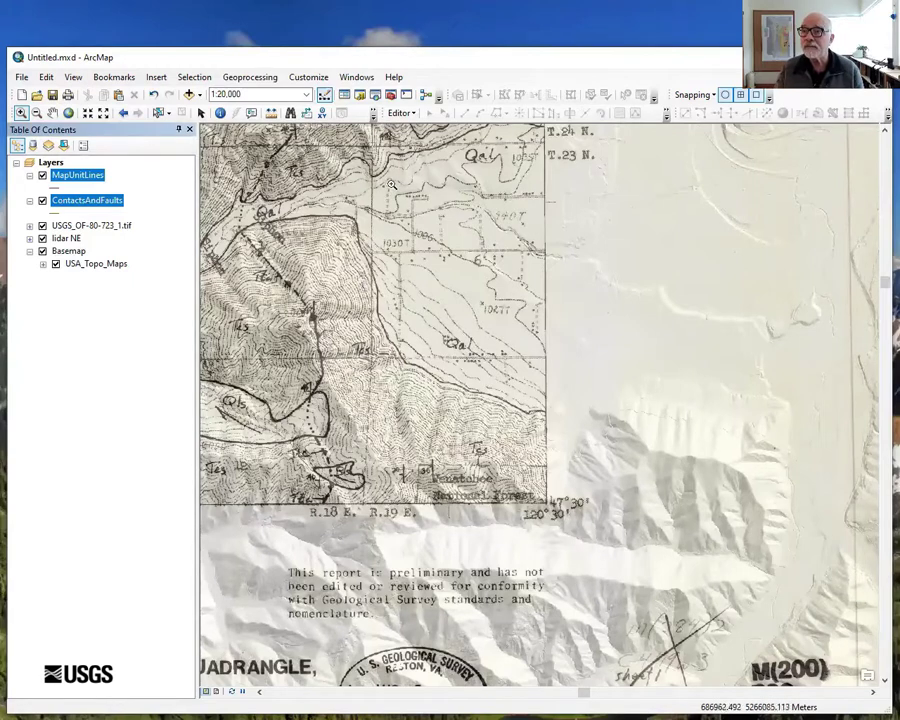
# - Launch the GeMS MapOutline tool and arrange its dialog to fit on screen
pyautogui.click(390, 95)
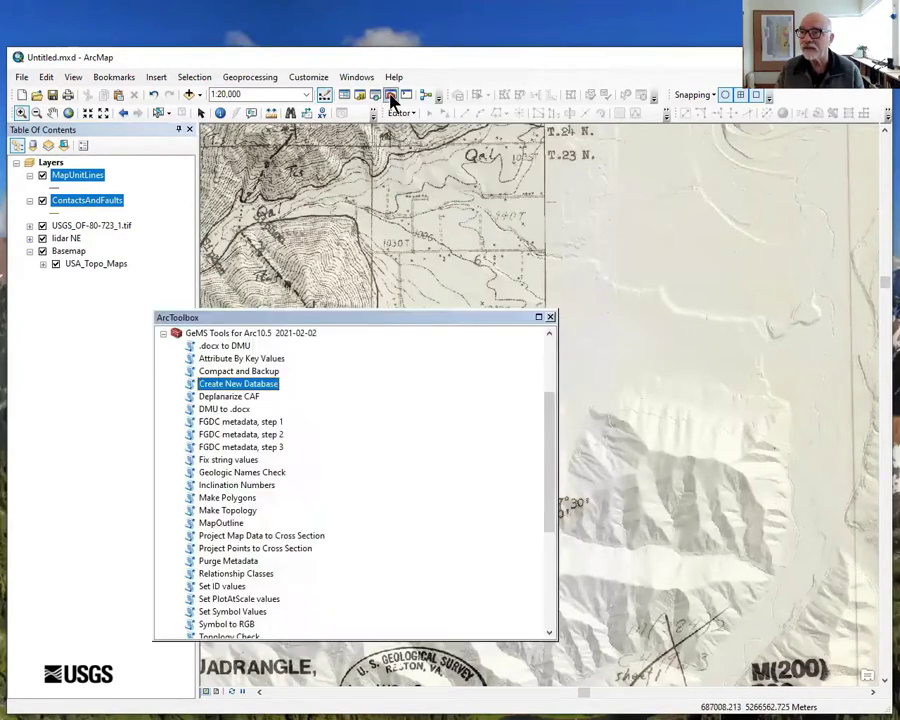
pyautogui.click(222, 523)
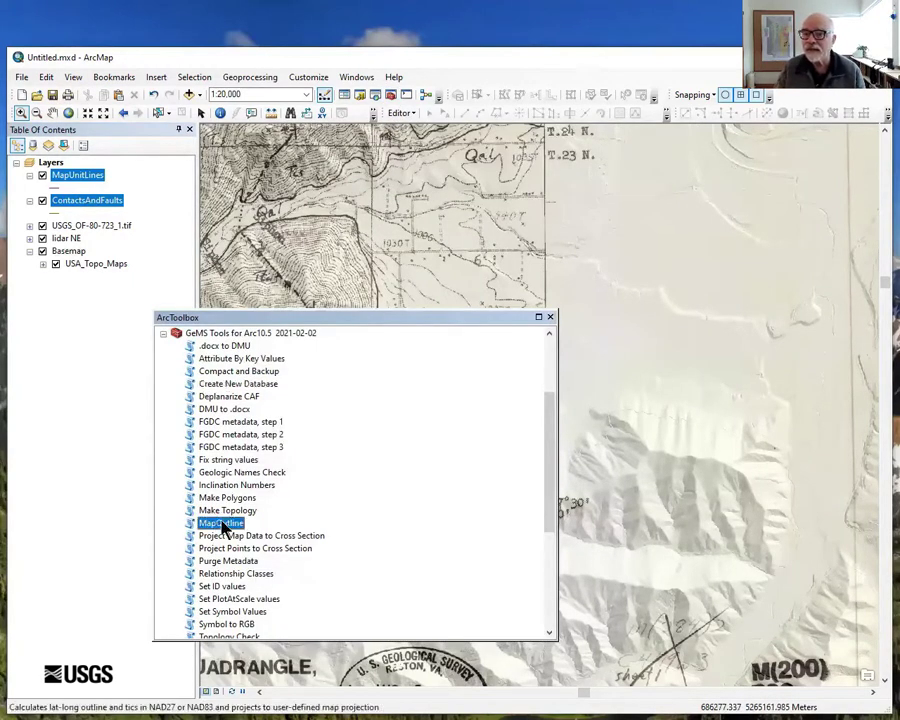
pyautogui.doubleClick(222, 523)
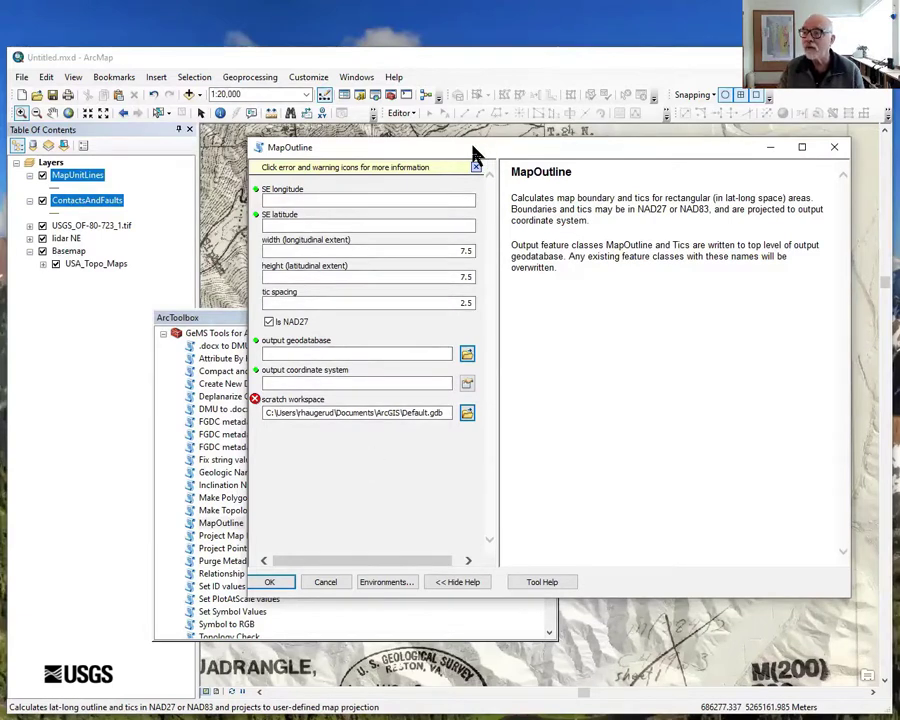
pyautogui.moveTo(482, 147); pyautogui.dragTo(530, 442)
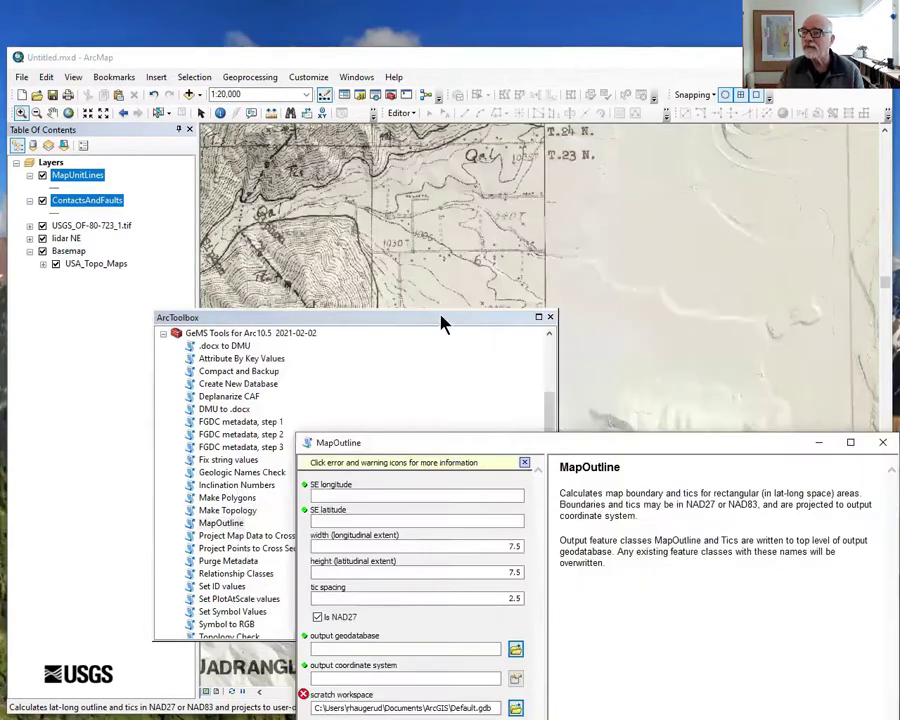
pyautogui.click(396, 316)
pyautogui.moveTo(515, 321); pyautogui.dragTo(390, 240)
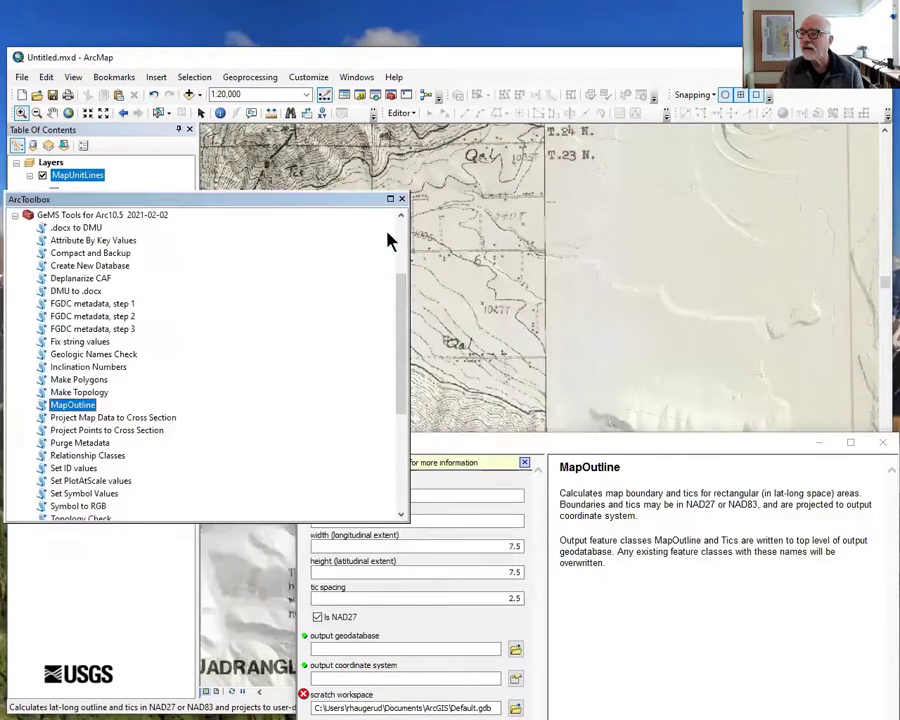
pyautogui.click(540, 446)
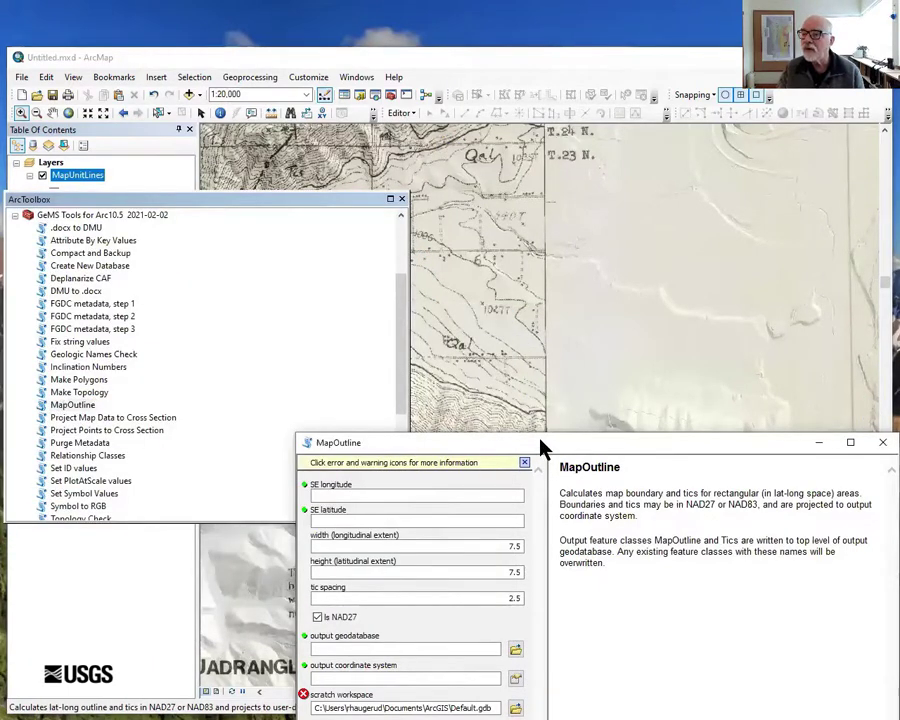
pyautogui.doubleClick(540, 446)
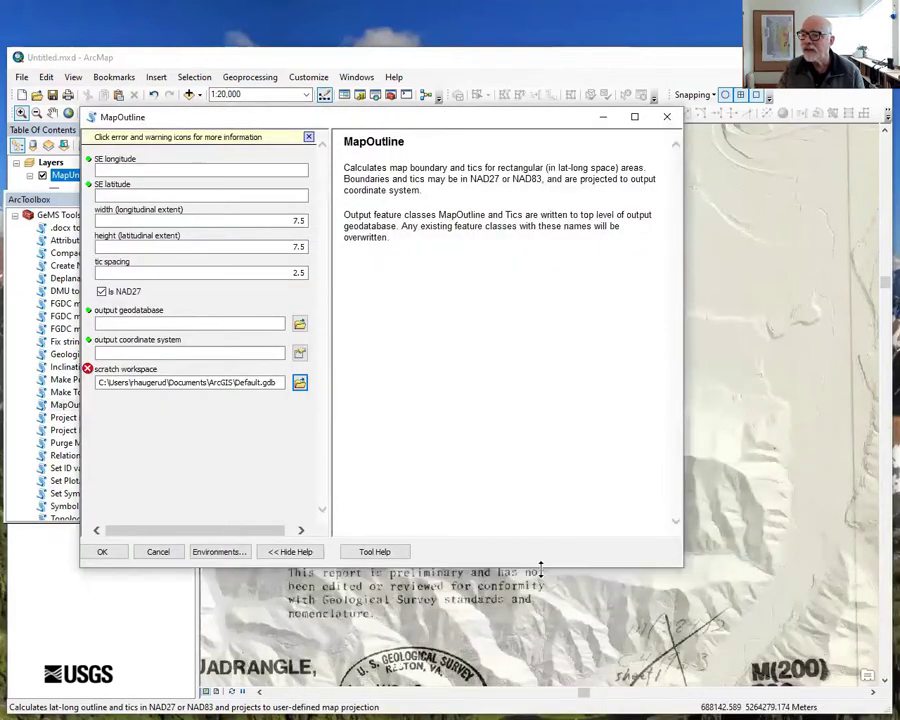
pyautogui.moveTo(540, 567); pyautogui.dragTo(526, 450)
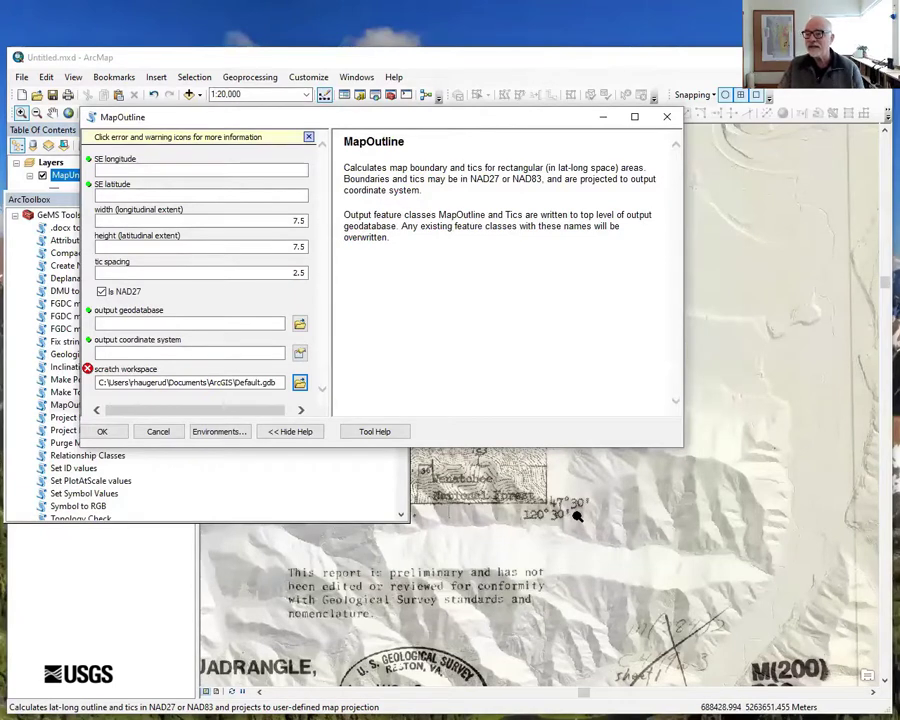
# - Enter SE longitude -120.5 and SE latitude 47.5 in the MapOutline dialog
pyautogui.click(225, 171)
pyautogui.write('-120.5')
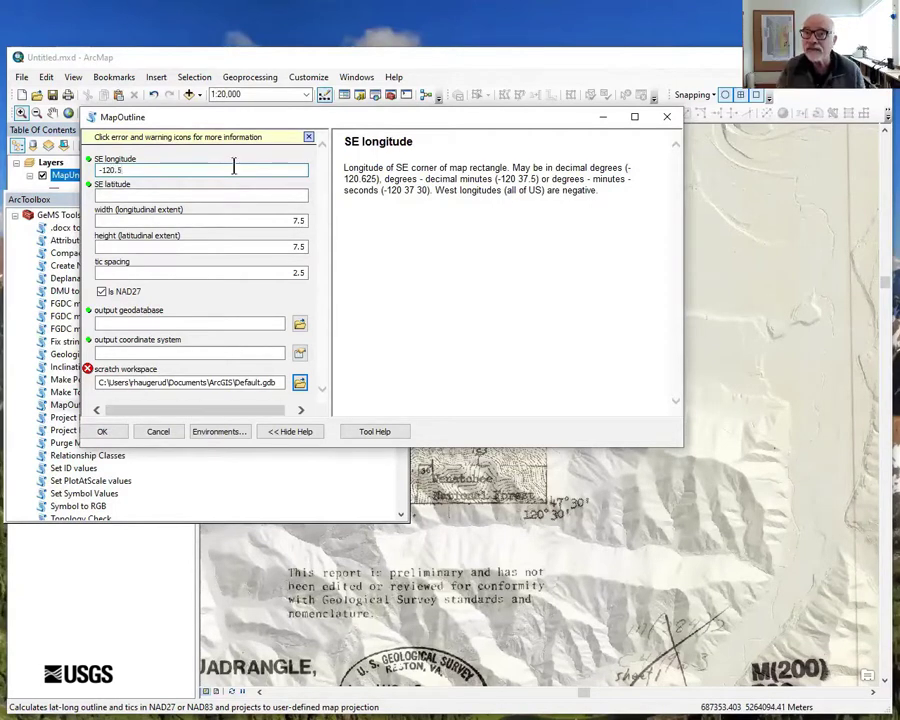
pyautogui.click(225, 194)
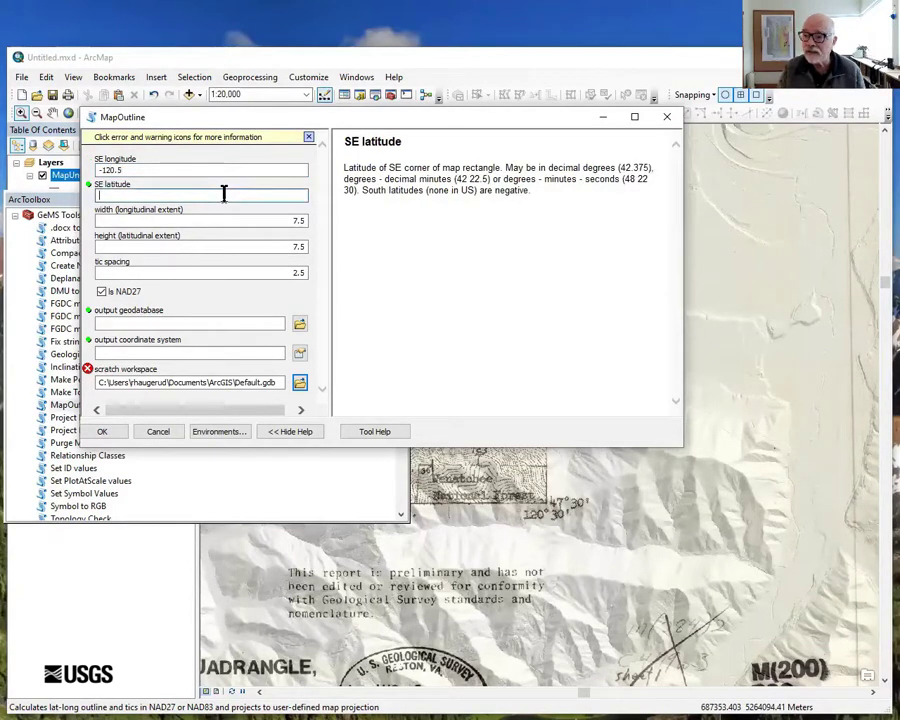
pyautogui.write('47.5')
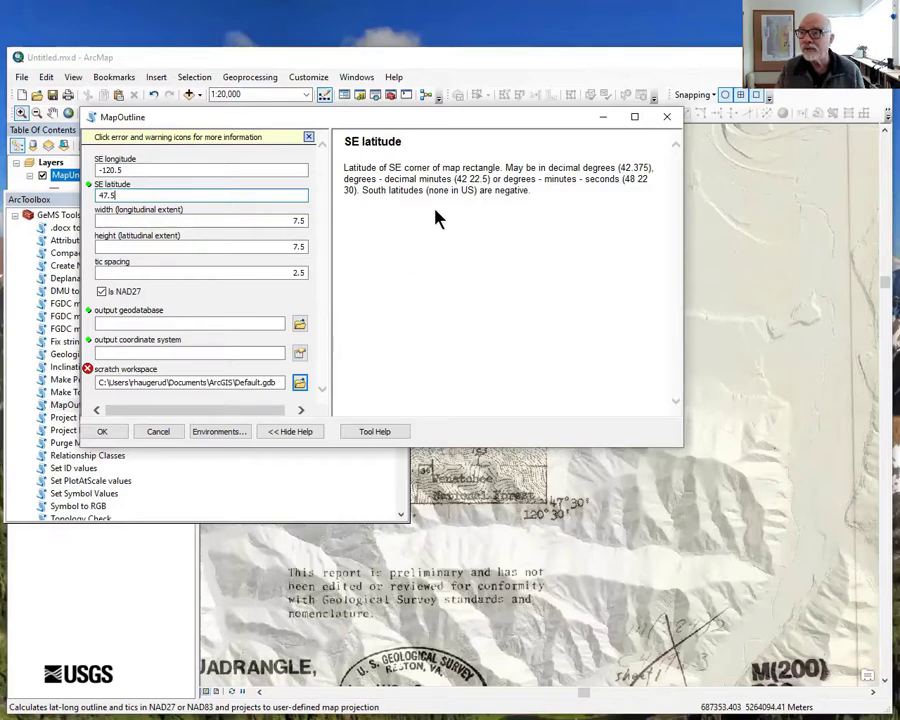
pyautogui.click(281, 221)
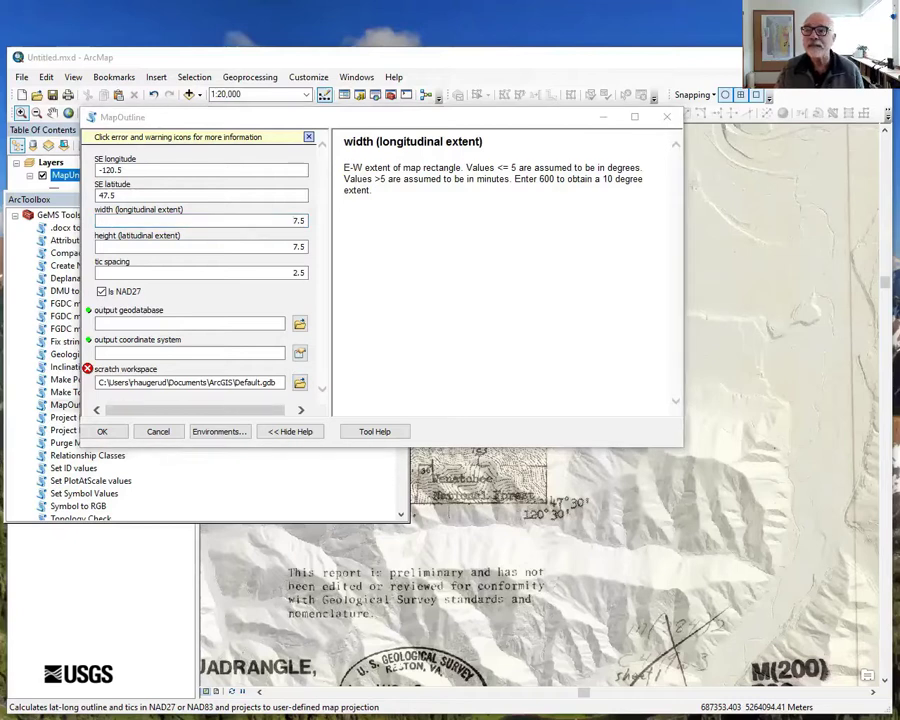
# - Compute 2.5 divided by 60 in the calculator to get the extent in degrees
pyautogui.click(270, 420)
pyautogui.click(330, 462)
pyautogui.click(272, 385)
pyautogui.click(423, 305)
pyautogui.click(343, 383)
pyautogui.click(272, 462)
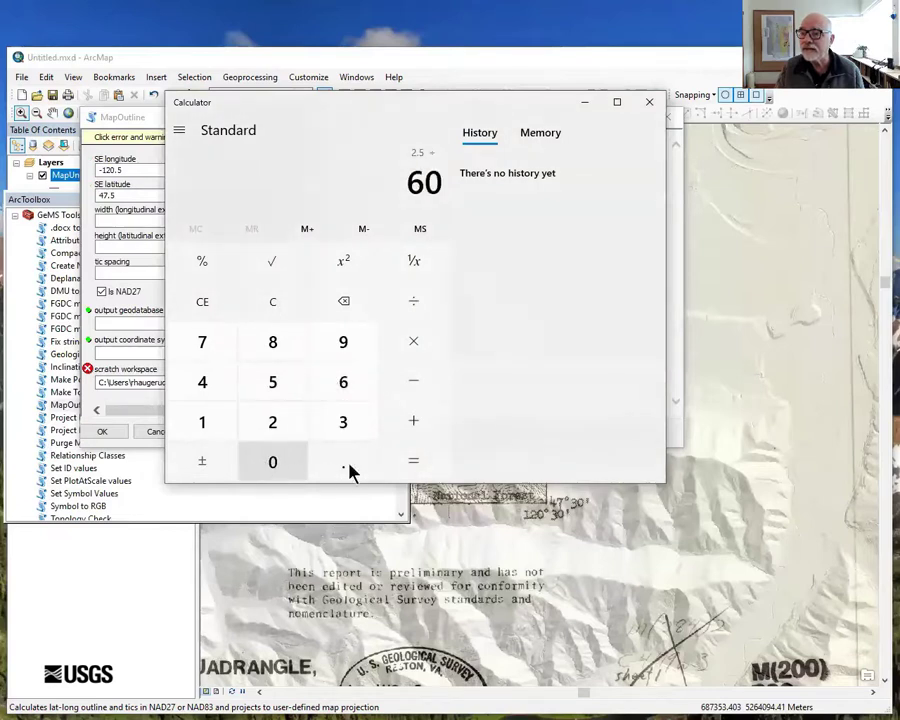
pyautogui.click(415, 466)
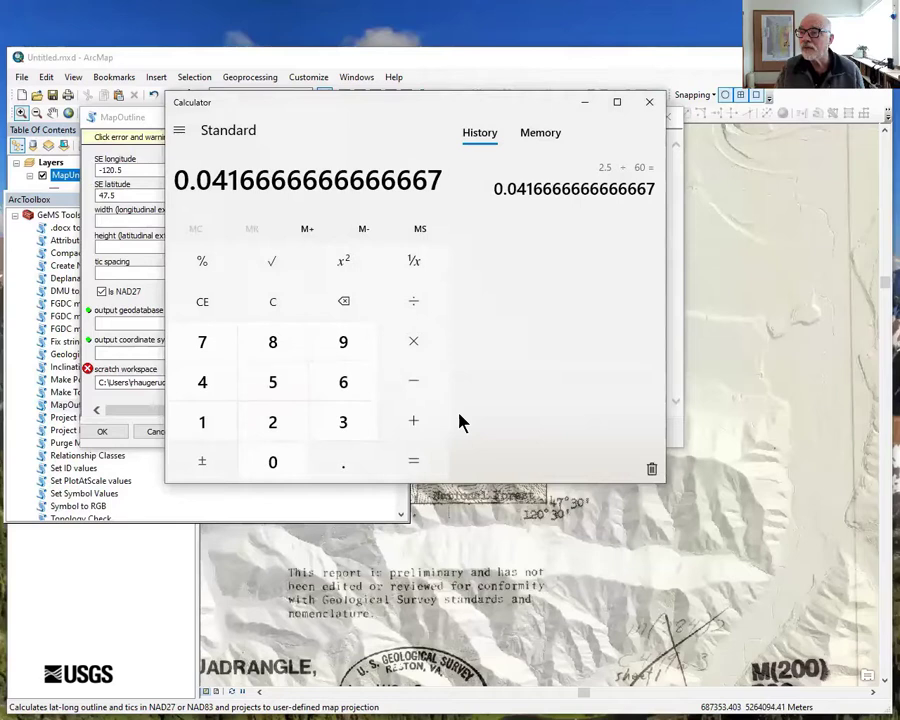
pyautogui.click(648, 105)
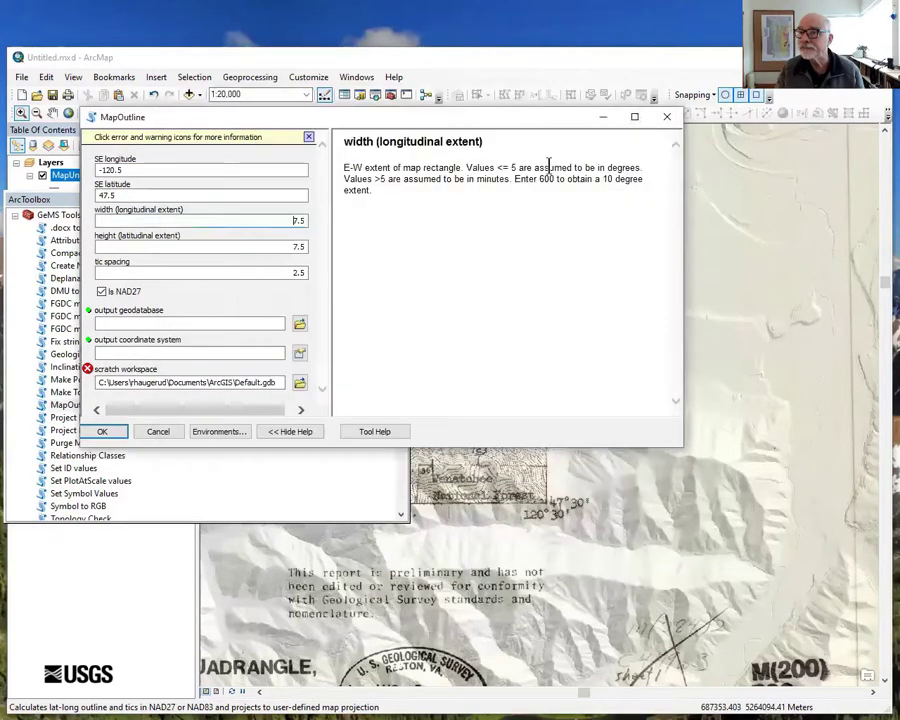
# - Set the MapOutline width and height to 0.04167
pyautogui.doubleClick(298, 221)
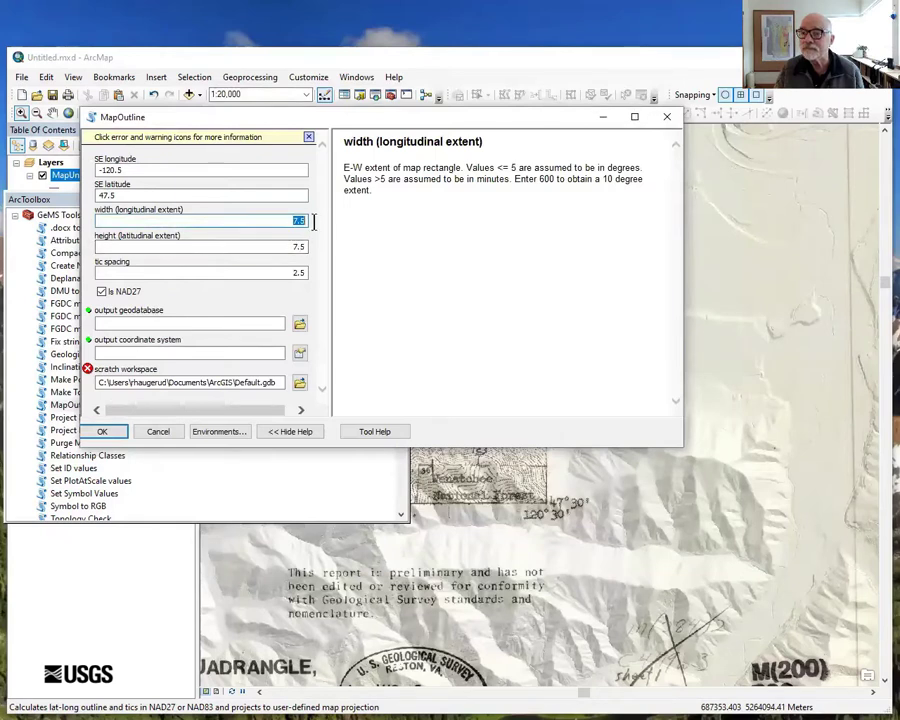
pyautogui.write('0.04167')
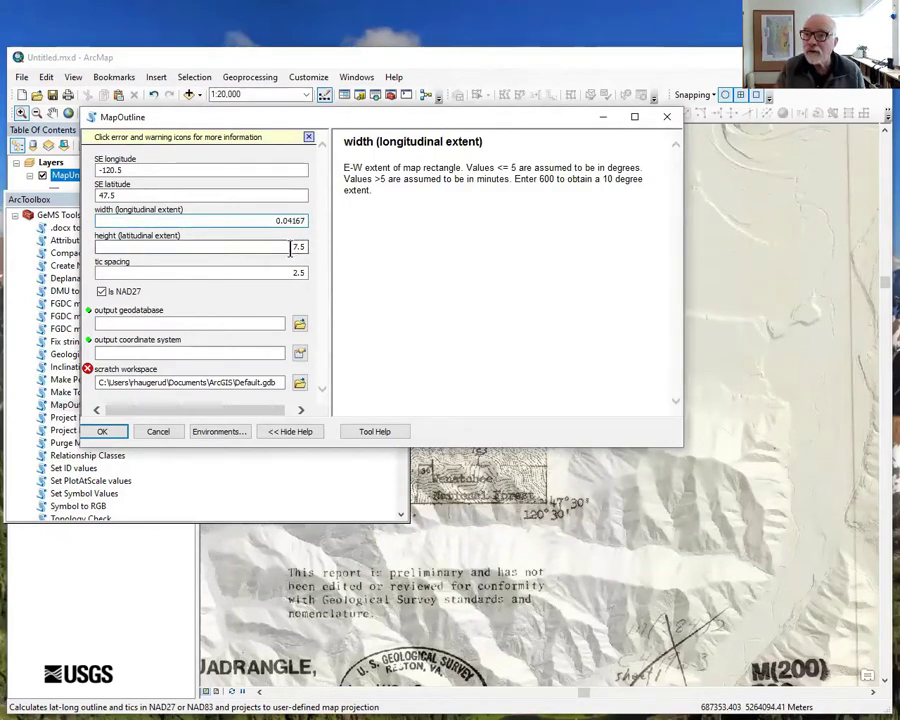
pyautogui.doubleClick(296, 247)
pyautogui.write('0')
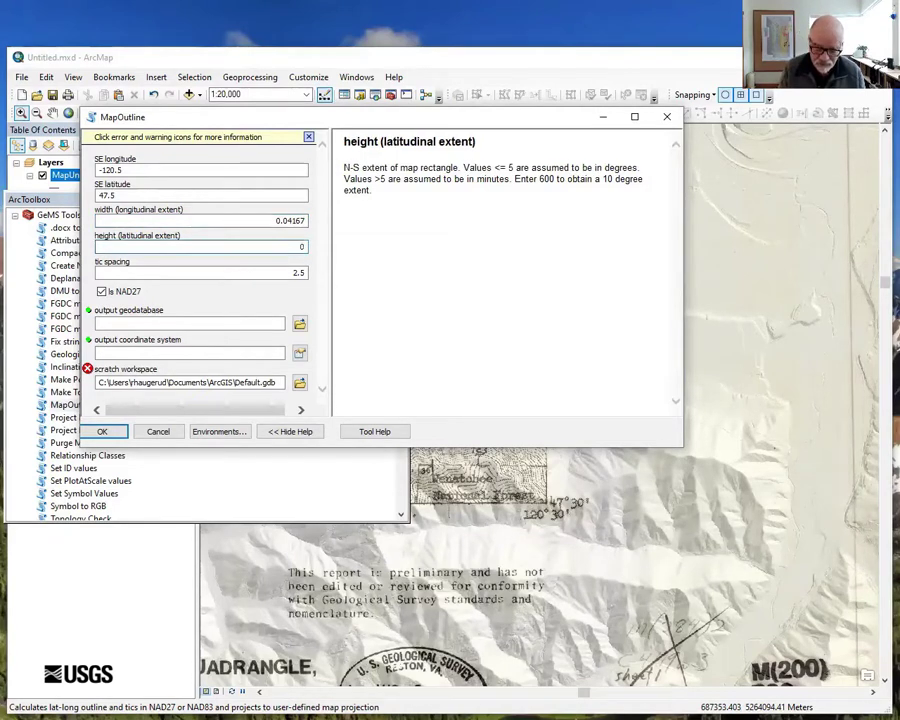
pyautogui.write('.04167')
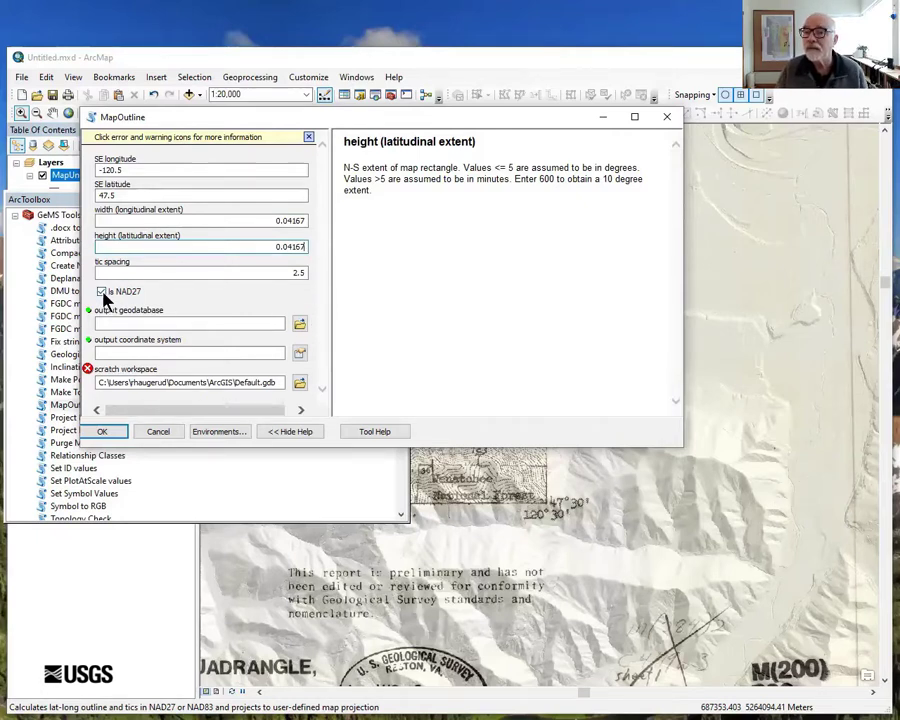
pyautogui.click(245, 323)
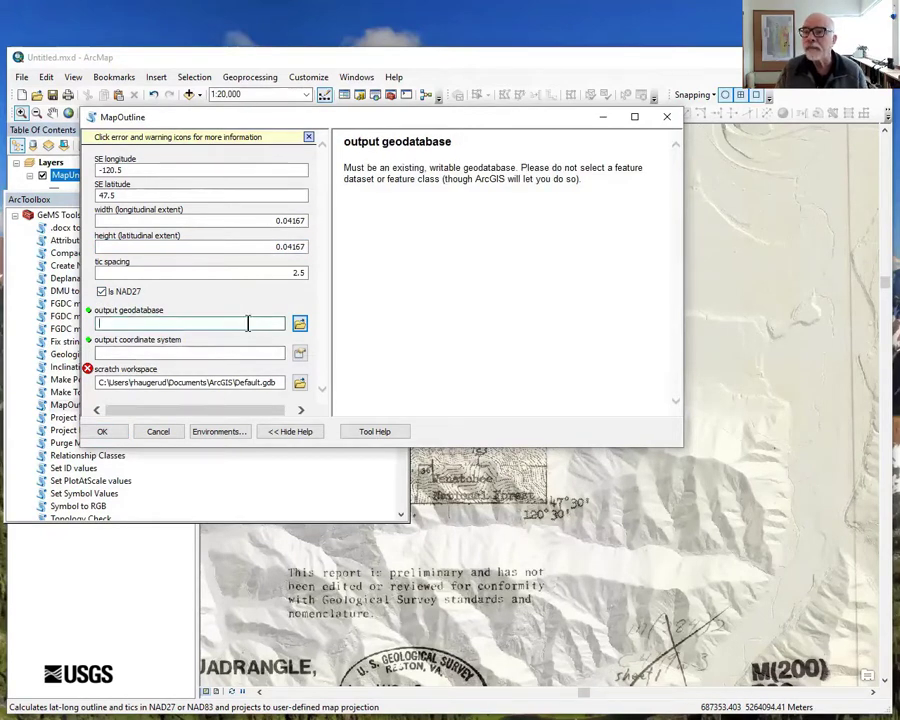
# - Choose Chiwaukum4SE.gdb as the MapOutline output geodatabase
pyautogui.click(299, 323)
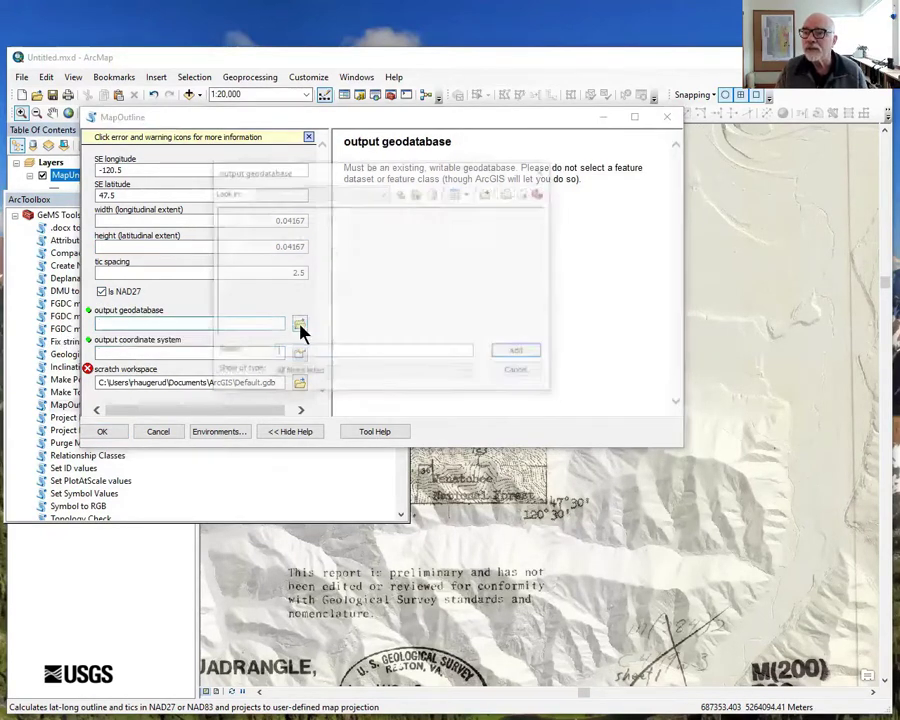
pyautogui.click(402, 194)
pyautogui.click(402, 194)
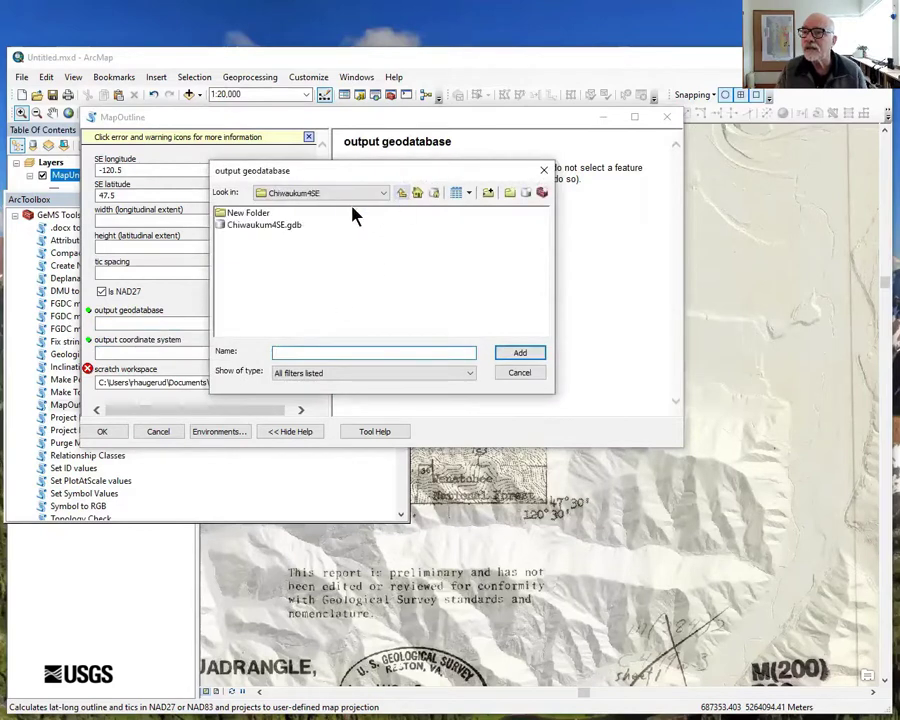
pyautogui.click(292, 228)
pyautogui.click(519, 356)
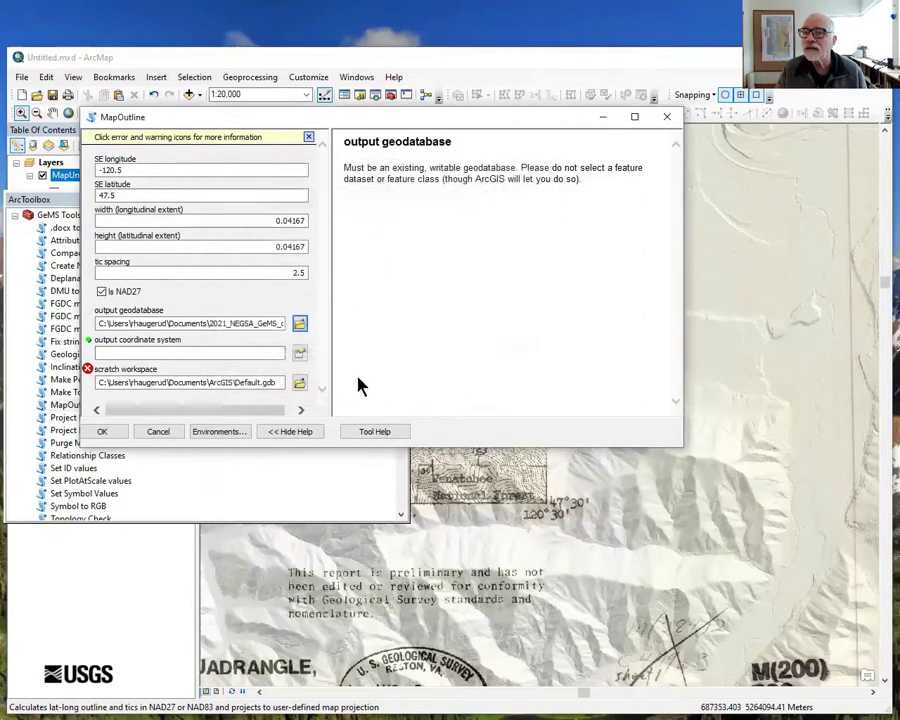
# - Set NAD_1983_2011_UTM_Zone_10N output coordinates and New Folder scratch workspace, then run MapOutline
pyautogui.click(300, 355)
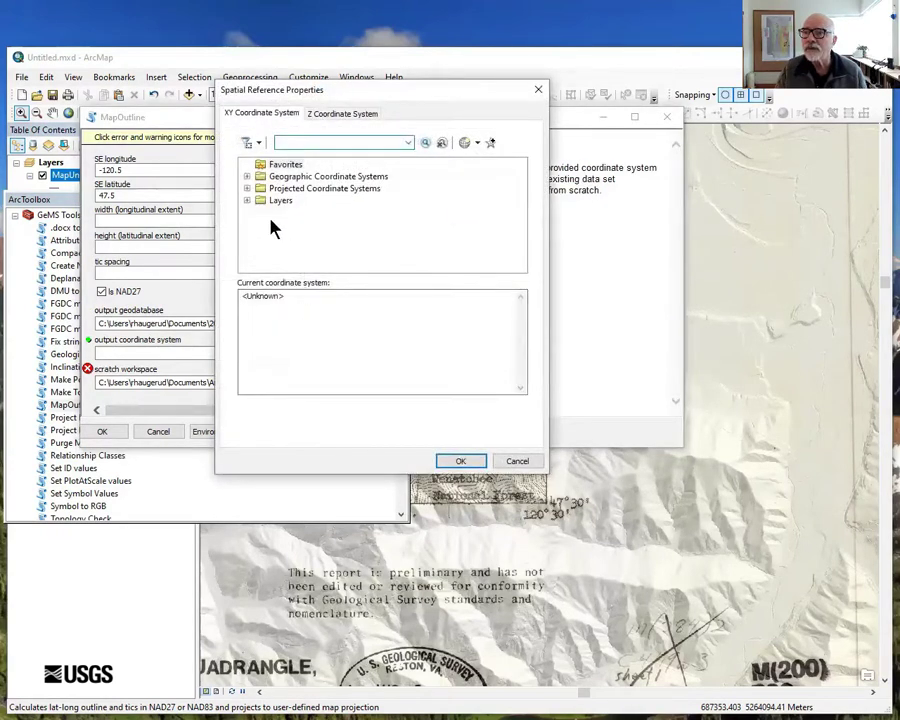
pyautogui.click(248, 202)
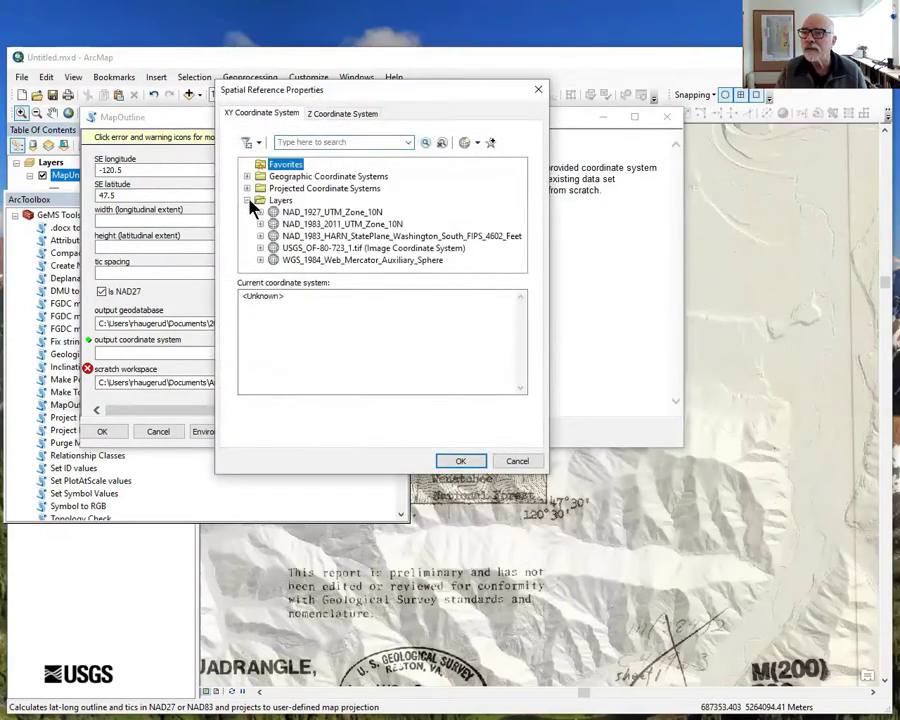
pyautogui.click(315, 227)
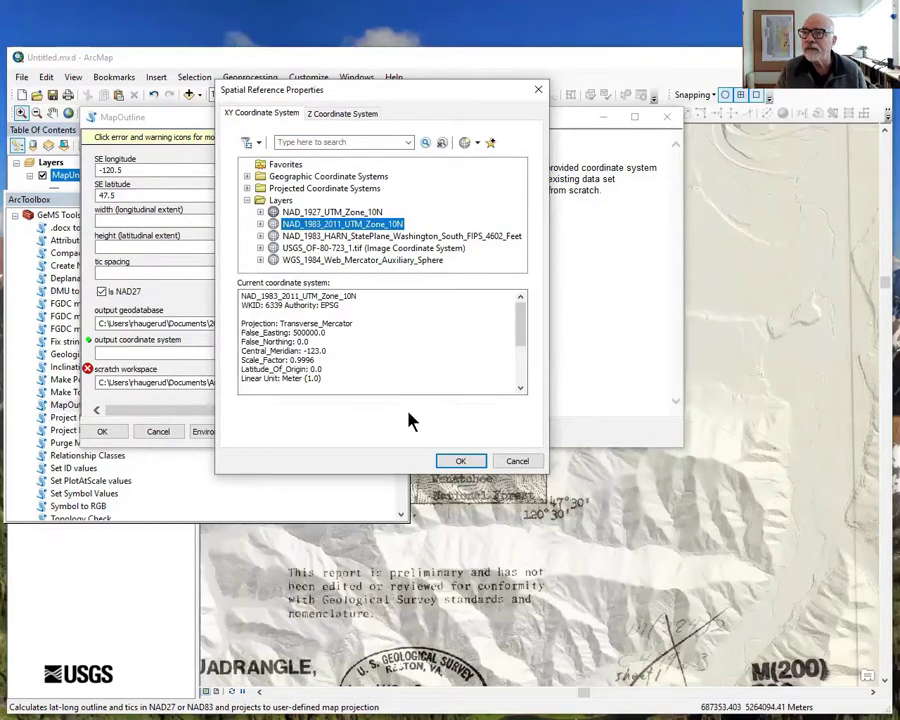
pyautogui.click(457, 462)
pyautogui.click(299, 384)
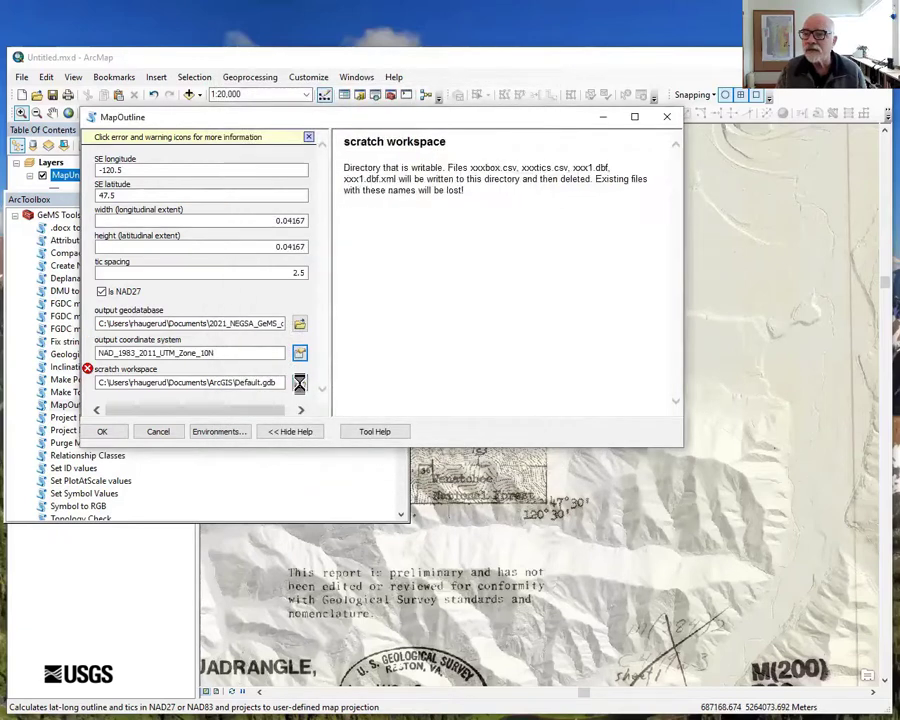
pyautogui.click(257, 220)
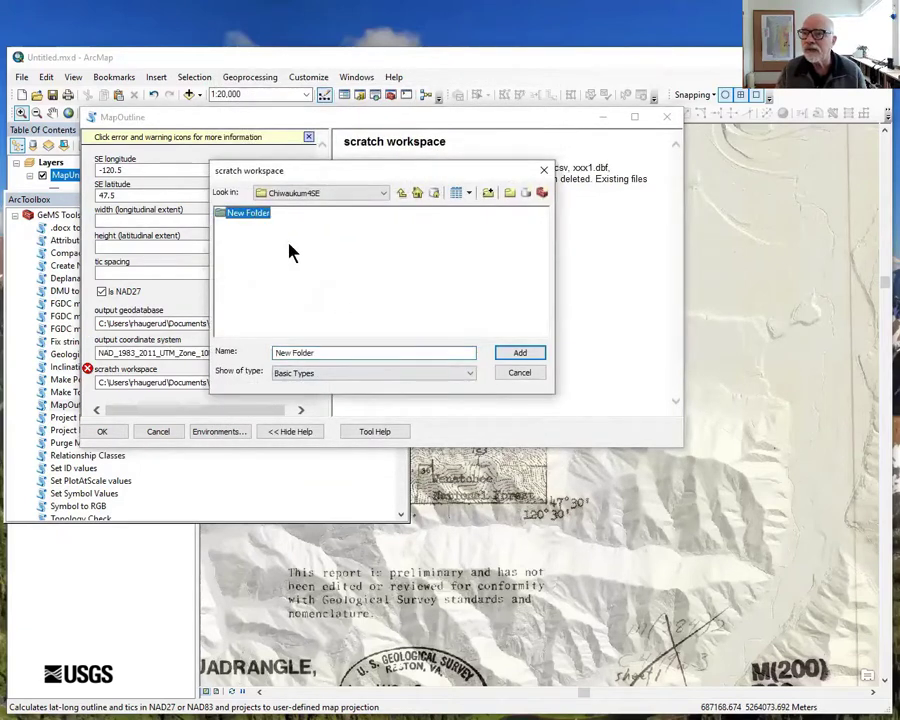
pyautogui.click(515, 356)
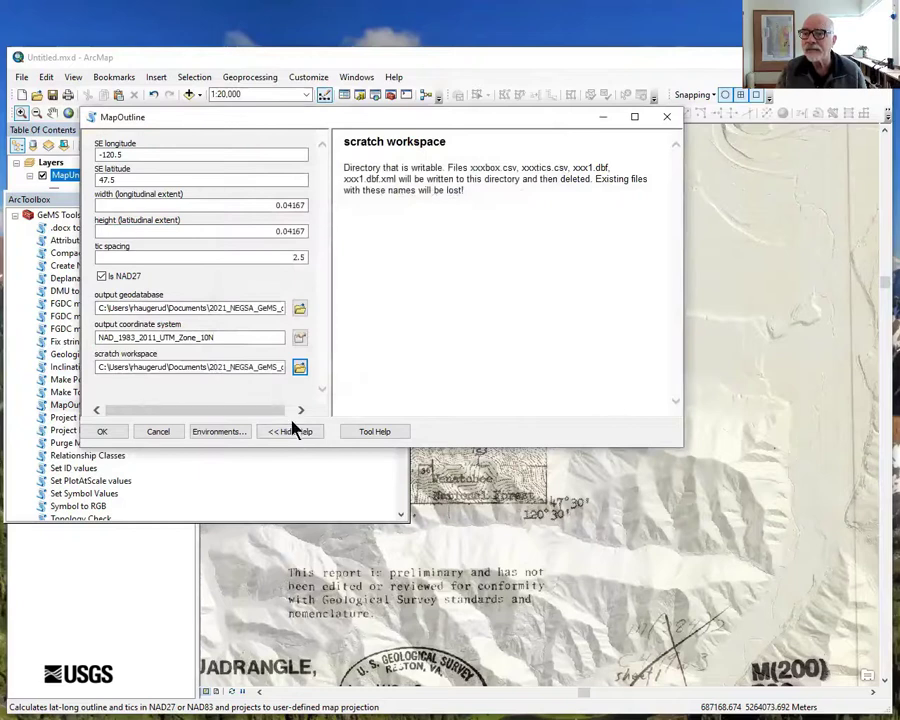
pyautogui.click(110, 431)
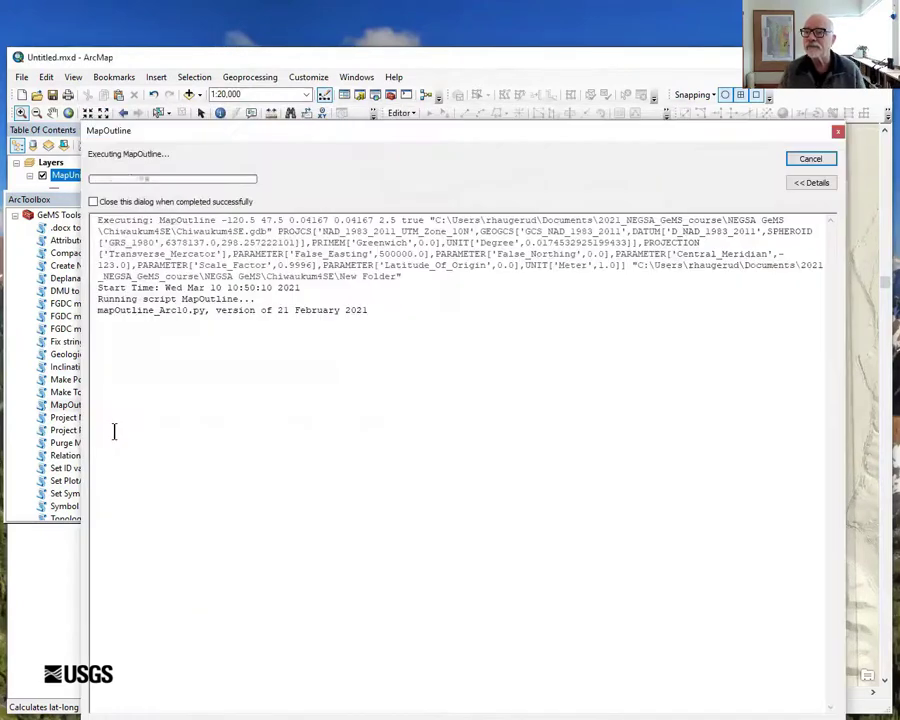
# - Dismiss the progress window, close ArcToolbox, and show the Catalog window
pyautogui.click(808, 159)
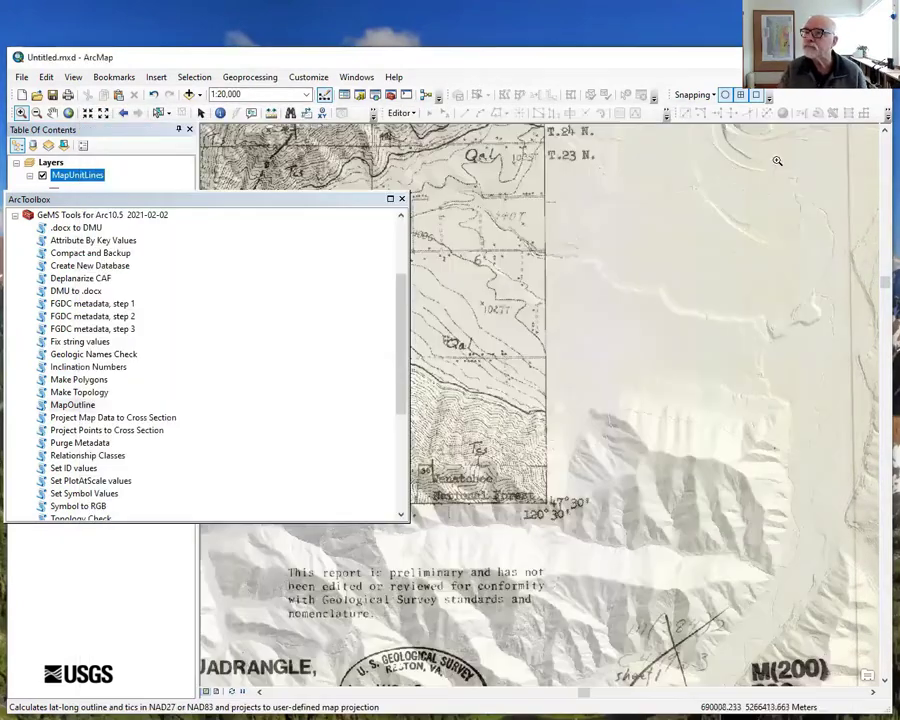
pyautogui.click(402, 197)
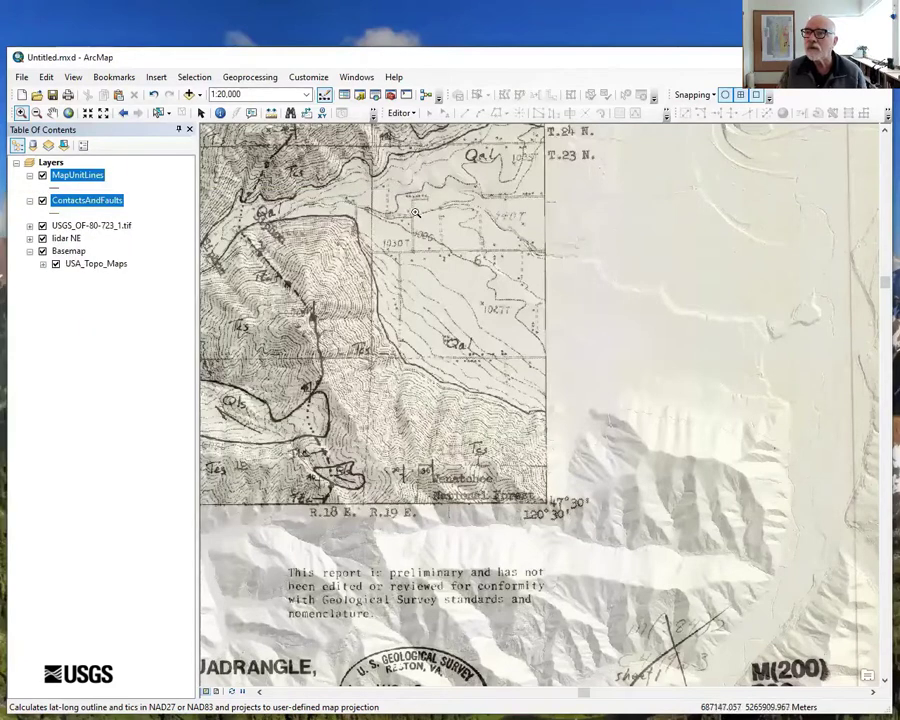
pyautogui.click(360, 96)
pyautogui.moveTo(370, 232); pyautogui.dragTo(536, 214)
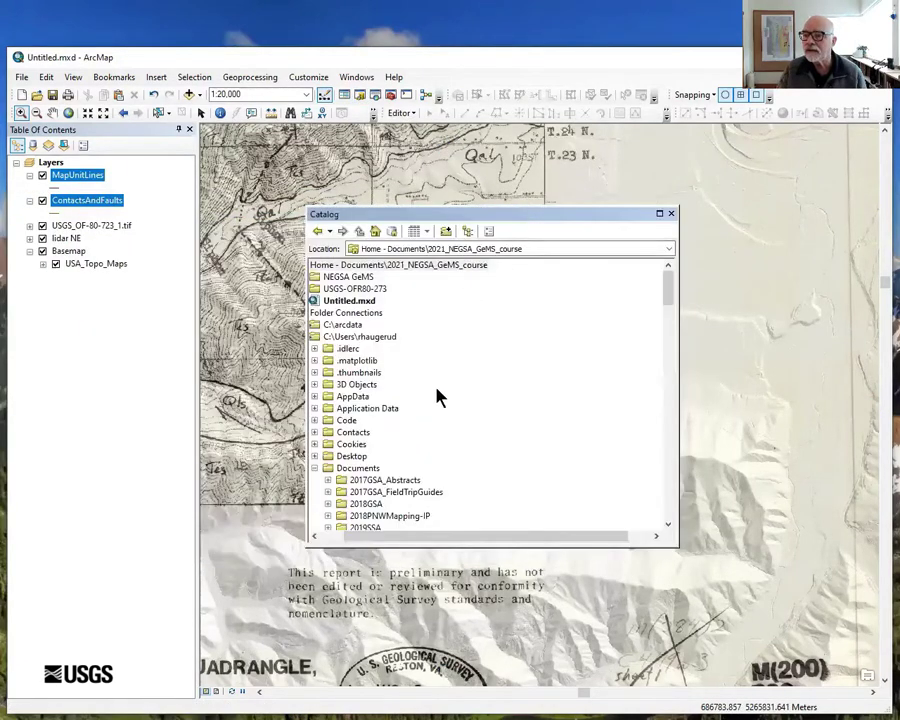
# - Drag MapOutline from NEGSA GeMS > Chiwaukum4SE > Chiwaukum4SE.gdb into the map, then close Catalog
pyautogui.doubleClick(322, 279)
pyautogui.click(314, 289)
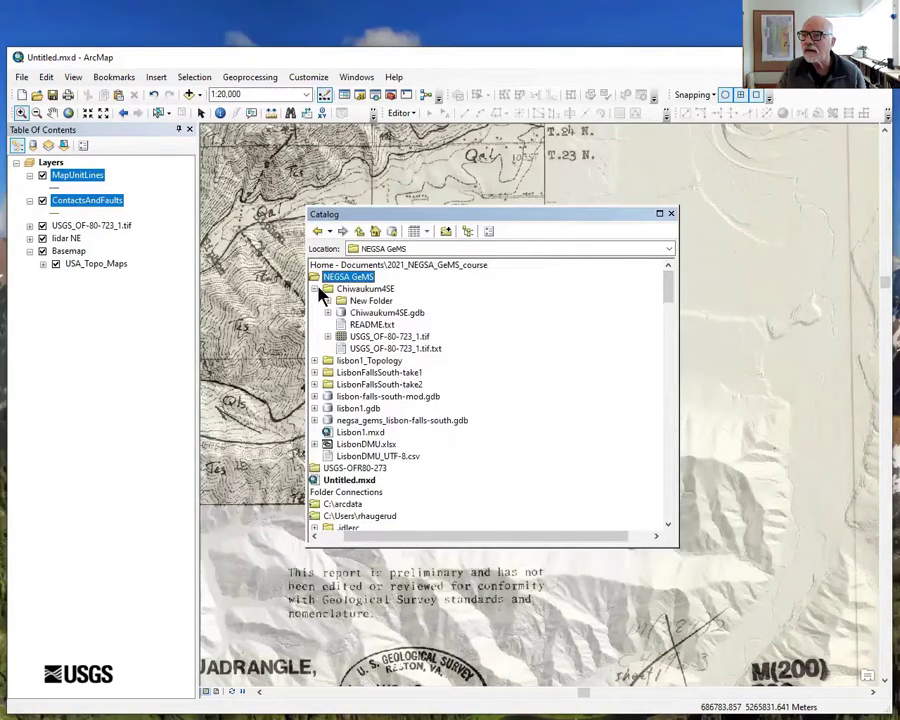
pyautogui.click(330, 314)
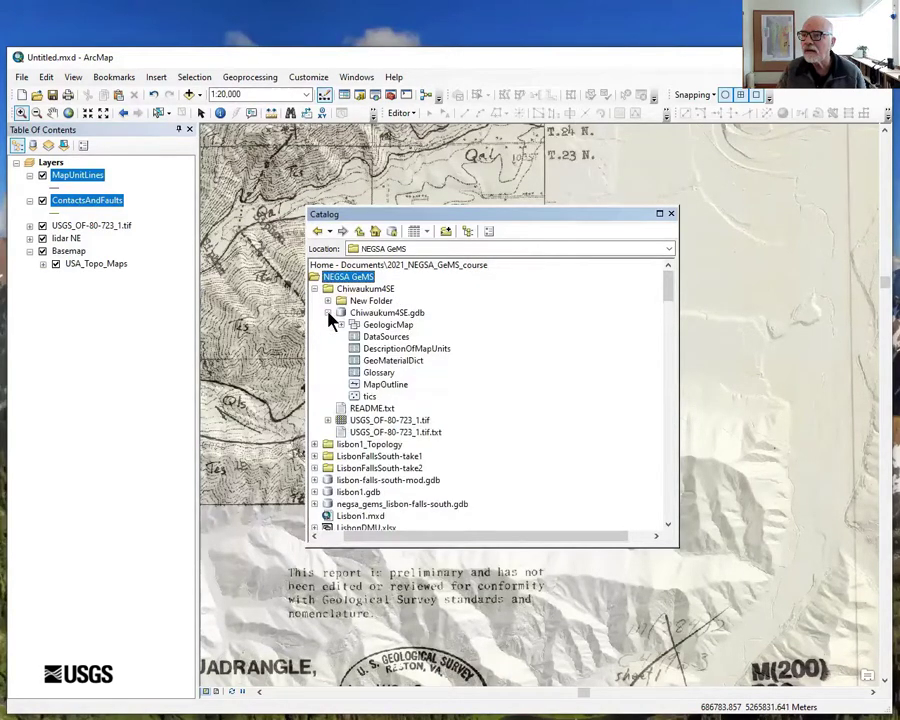
pyautogui.click(375, 385)
pyautogui.moveTo(375, 393); pyautogui.dragTo(104, 196)
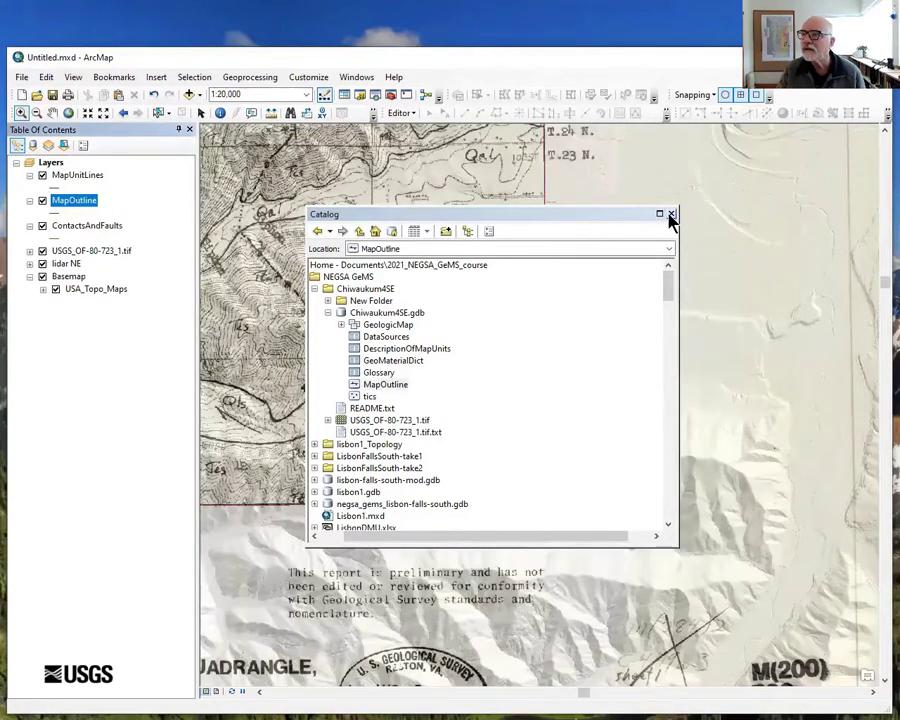
pyautogui.click(672, 215)
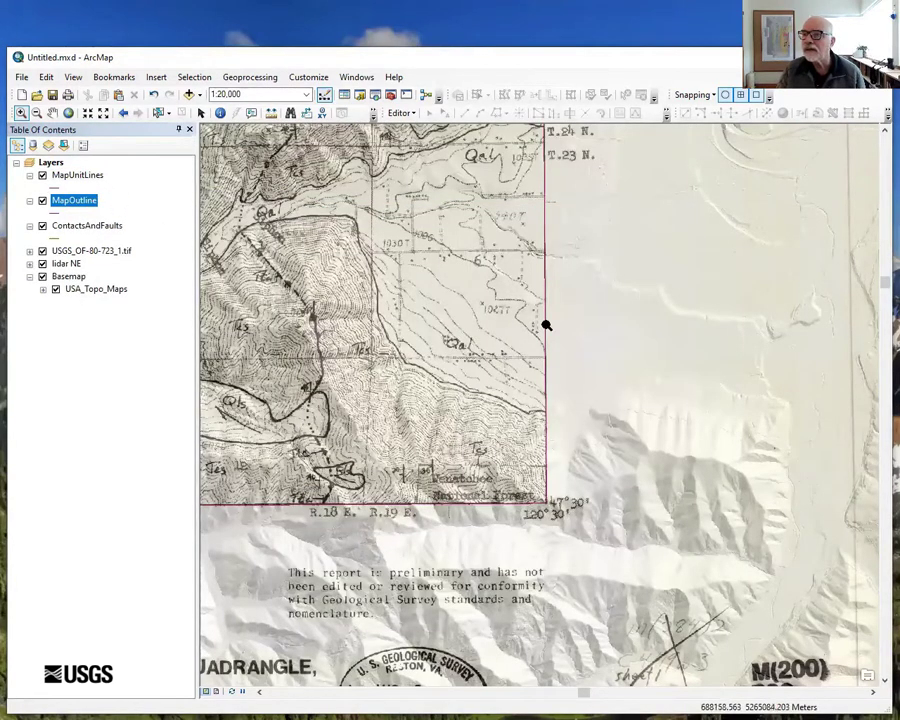
# - Change the MapOutline line symbol width to 3
pyautogui.click(56, 210)
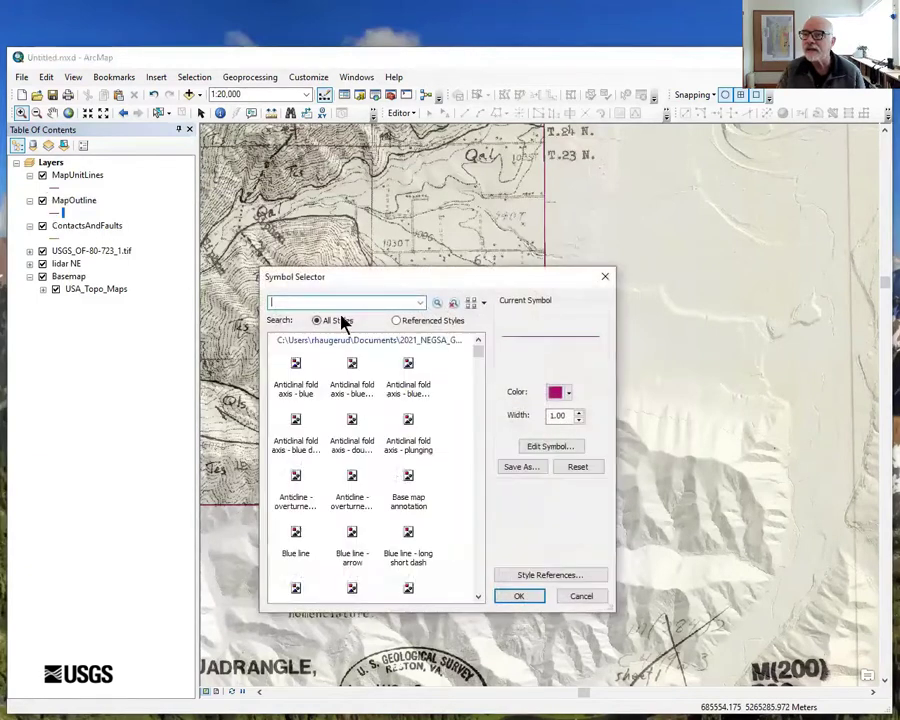
pyautogui.click(576, 411)
pyautogui.click(576, 411)
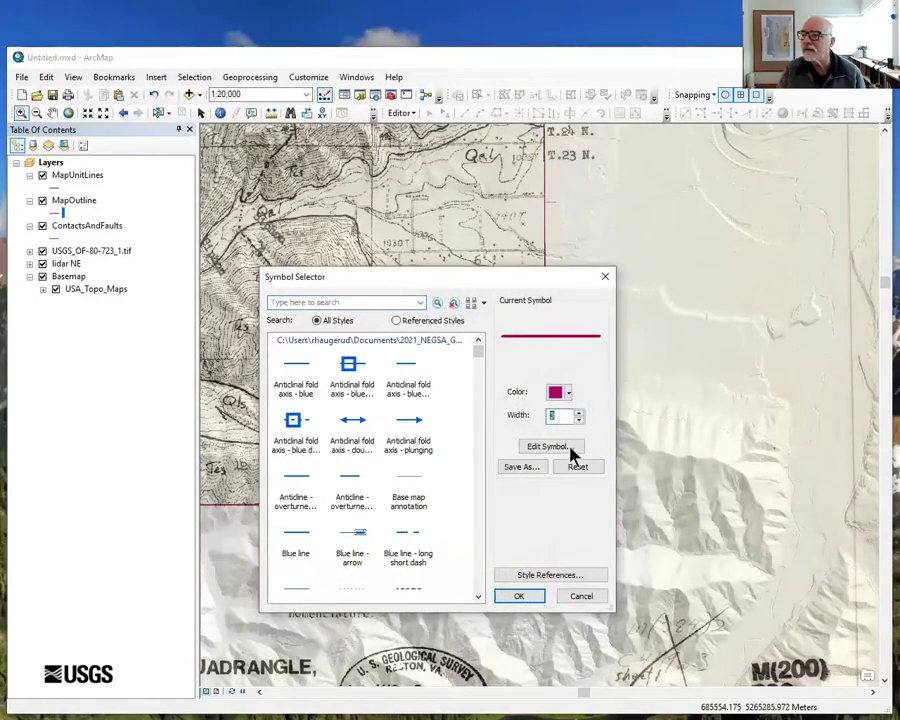
pyautogui.click(530, 595)
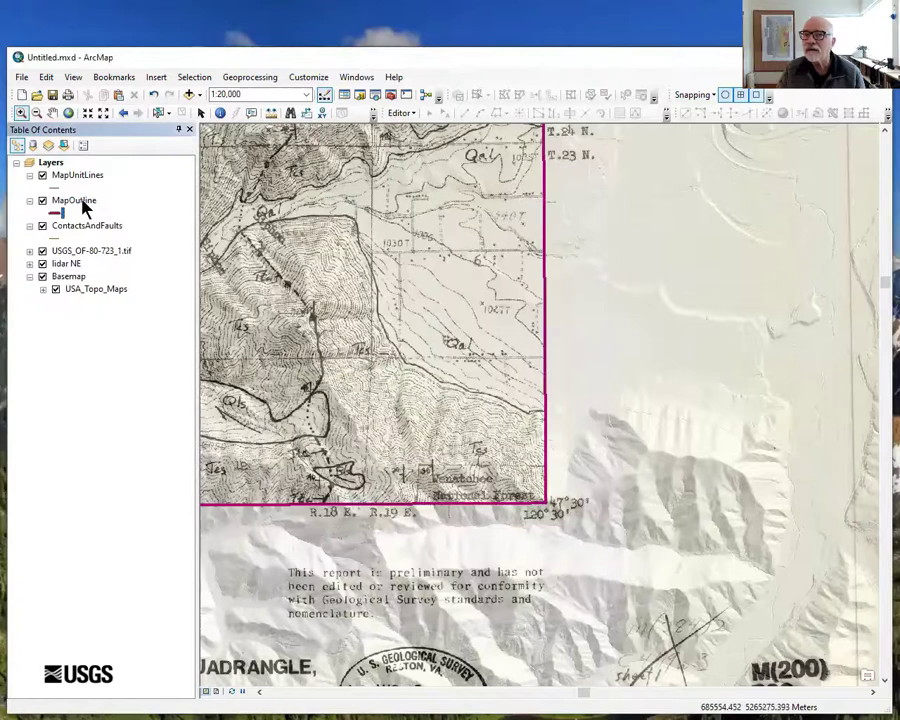
# - Zoom to the MapOutline layer and hide the Basemap and lidar NE layers
pyautogui.rightClick(84, 203)
pyautogui.click(118, 308)
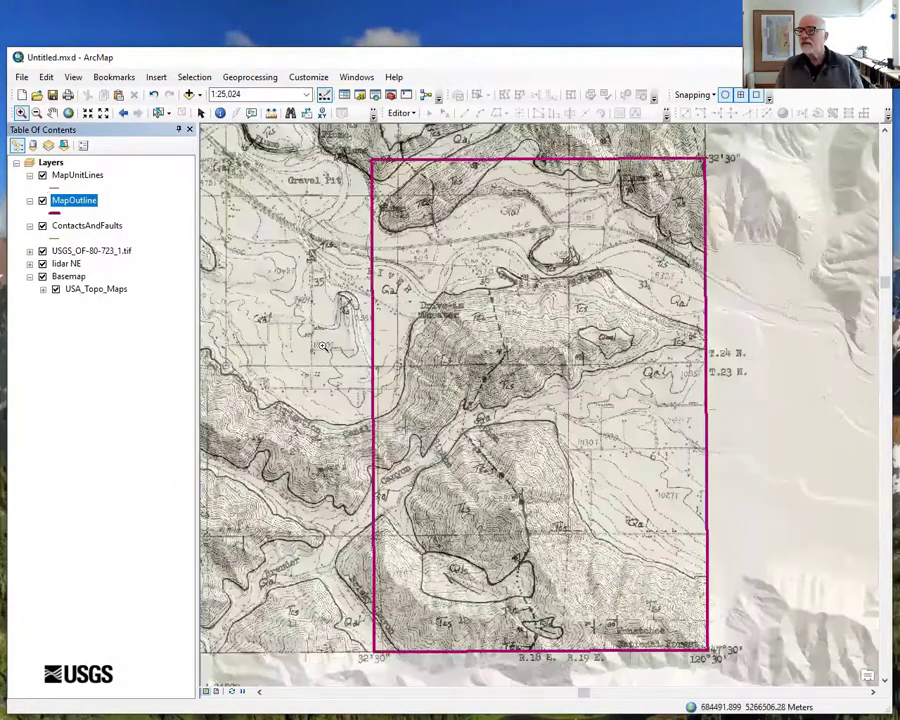
pyautogui.click(42, 277)
pyautogui.click(42, 263)
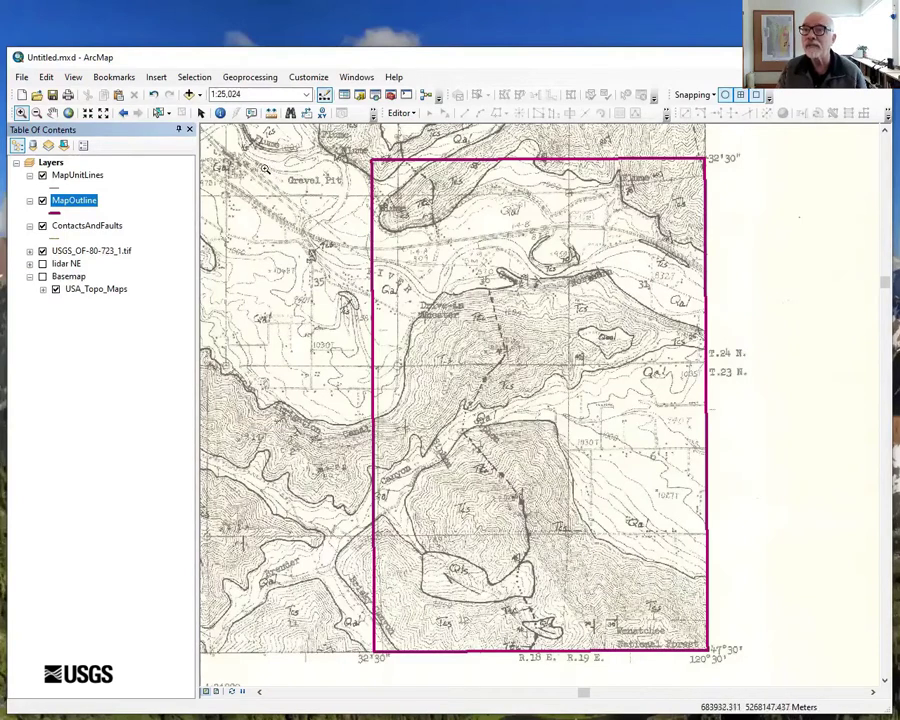
# - Start an editing session on the MapOutline layer
pyautogui.rightClick(85, 205)
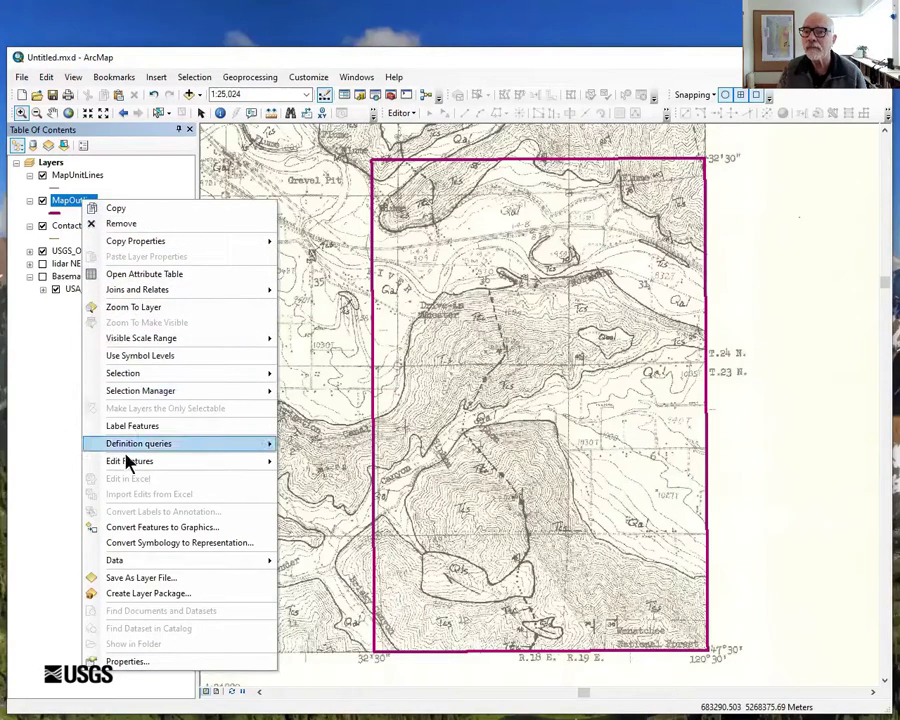
pyautogui.moveTo(221, 462)
pyautogui.click(313, 463)
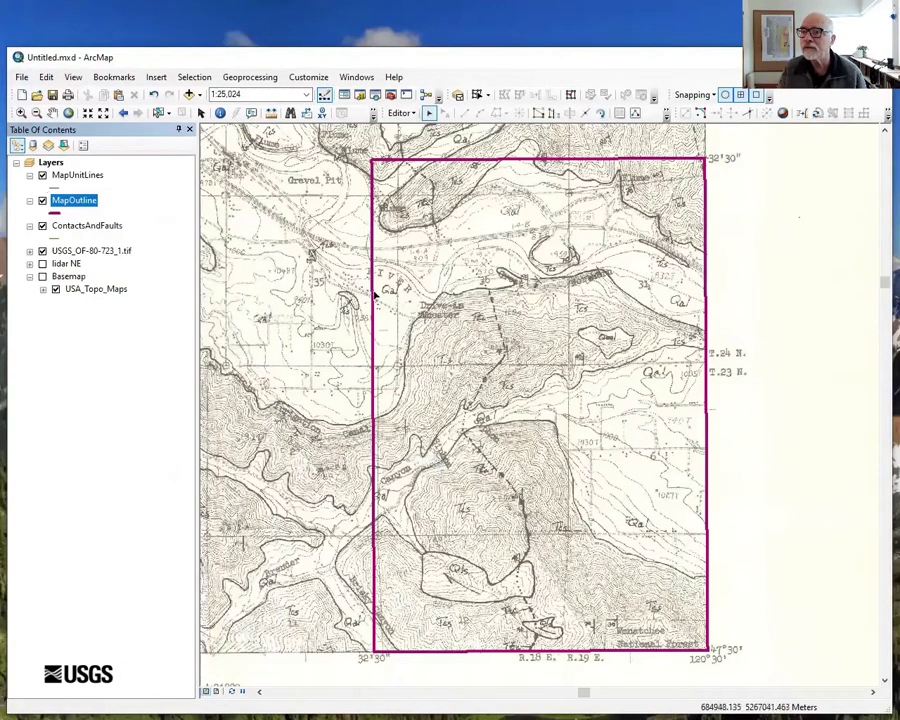
# - Copy the outline polygon, paste it into ContactsAndFaults, and hide MapOutline
pyautogui.click(374, 290)
pyautogui.rightClick(375, 295)
pyautogui.click(405, 302)
pyautogui.rightClick(291, 314)
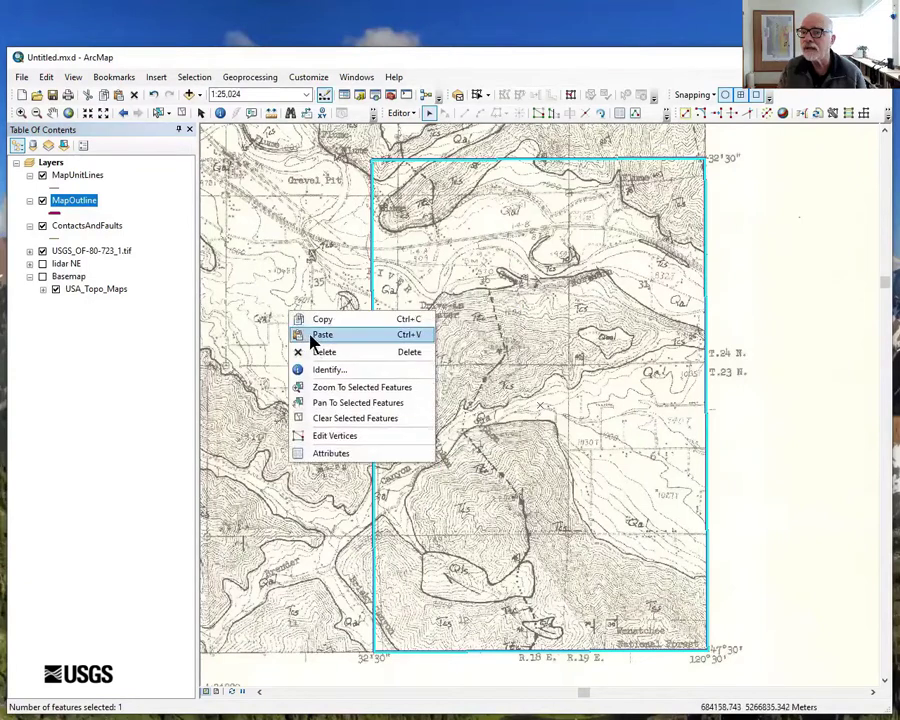
pyautogui.click(312, 337)
pyautogui.click(539, 387)
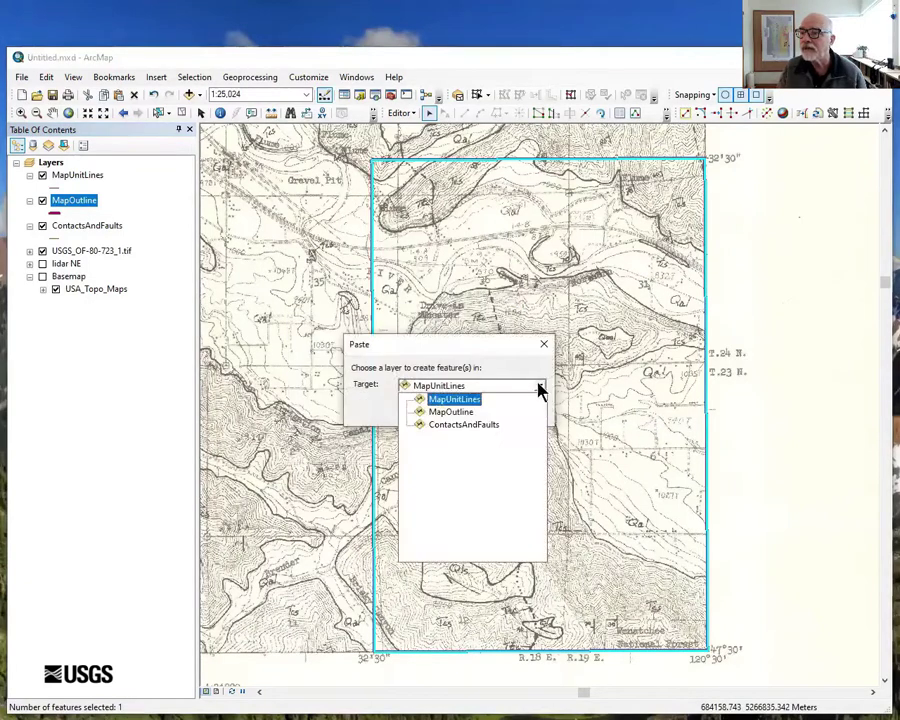
pyautogui.click(463, 425)
pyautogui.click(465, 411)
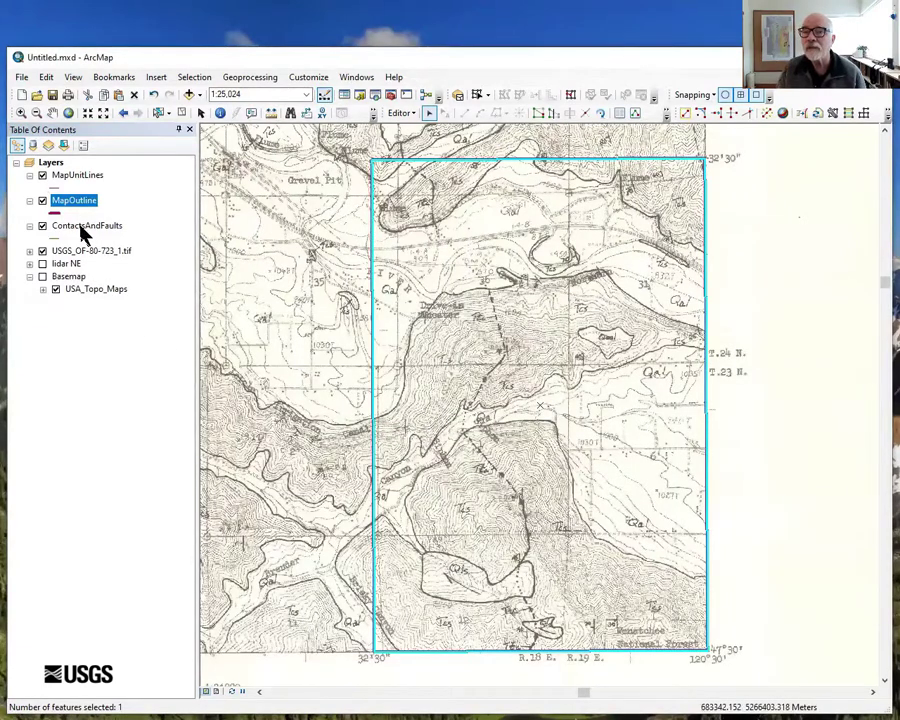
pyautogui.click(42, 200)
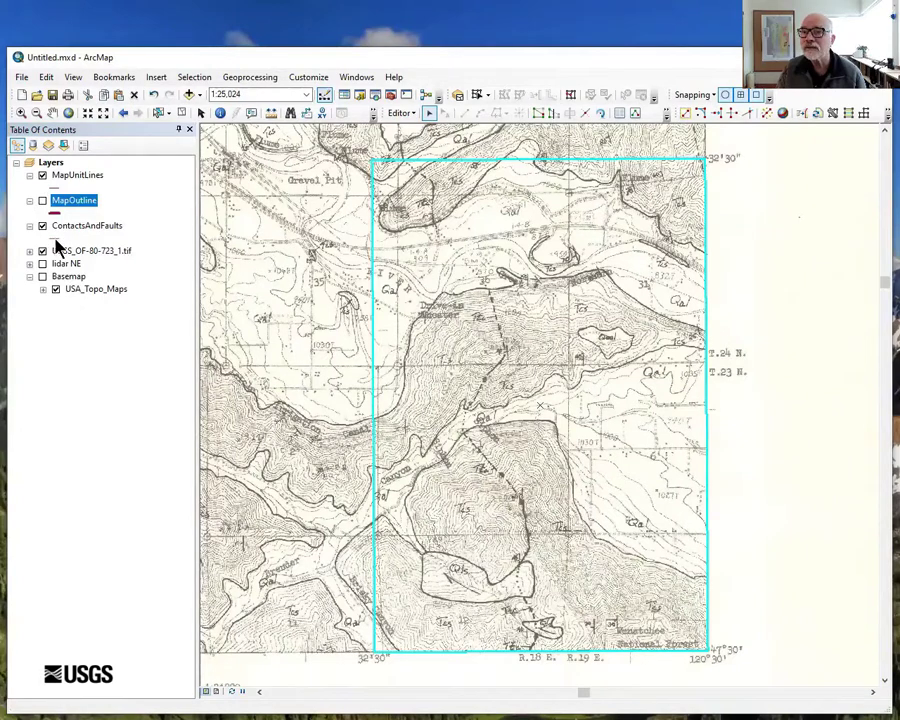
# - In the ContactsAndFaults attribute table, set Type to 'nearline' and IsConcealed to N
pyautogui.rightClick(66, 228)
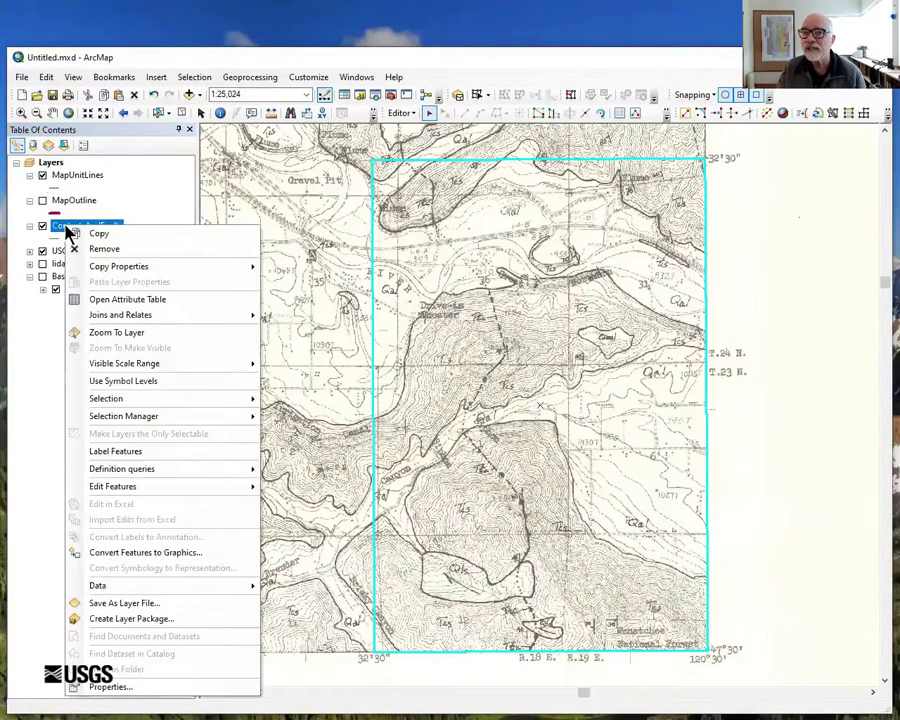
pyautogui.click(104, 298)
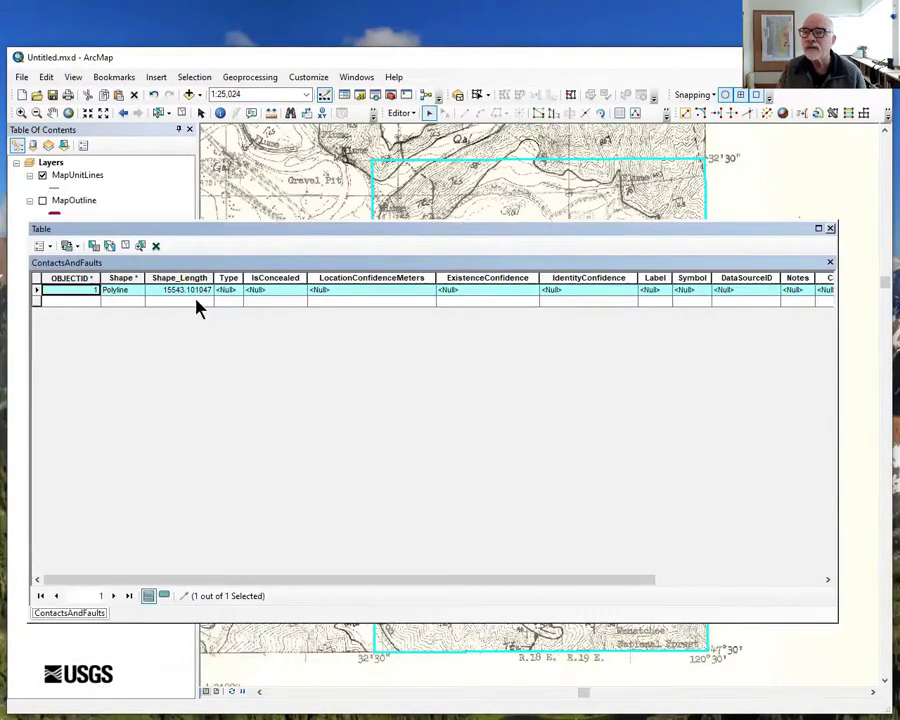
pyautogui.click(229, 289)
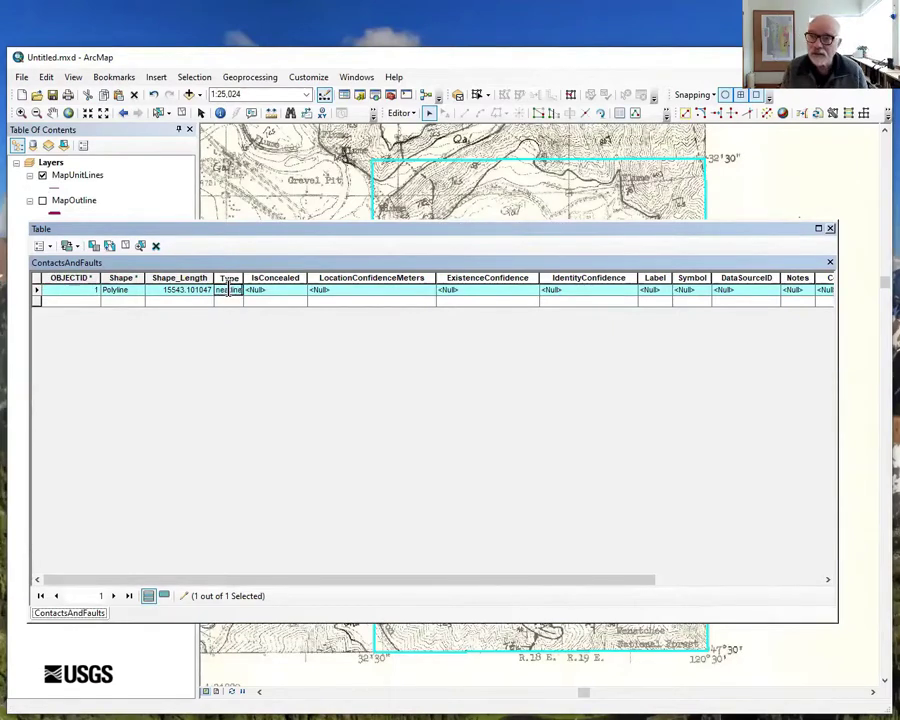
pyautogui.write('nearline')
pyautogui.press('Tab')
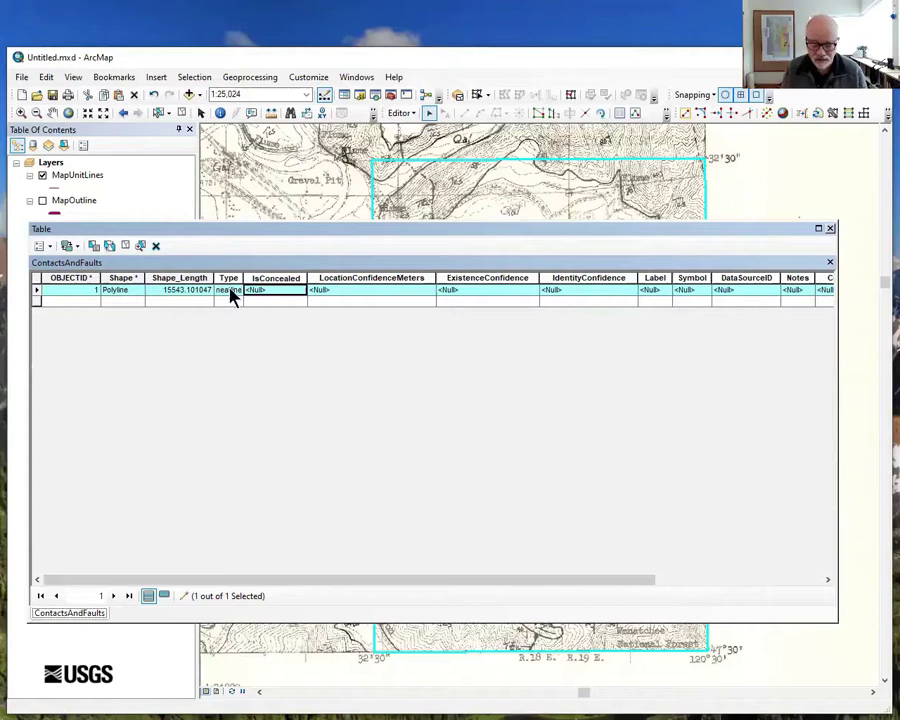
pyautogui.write('N')
pyautogui.press('Tab')
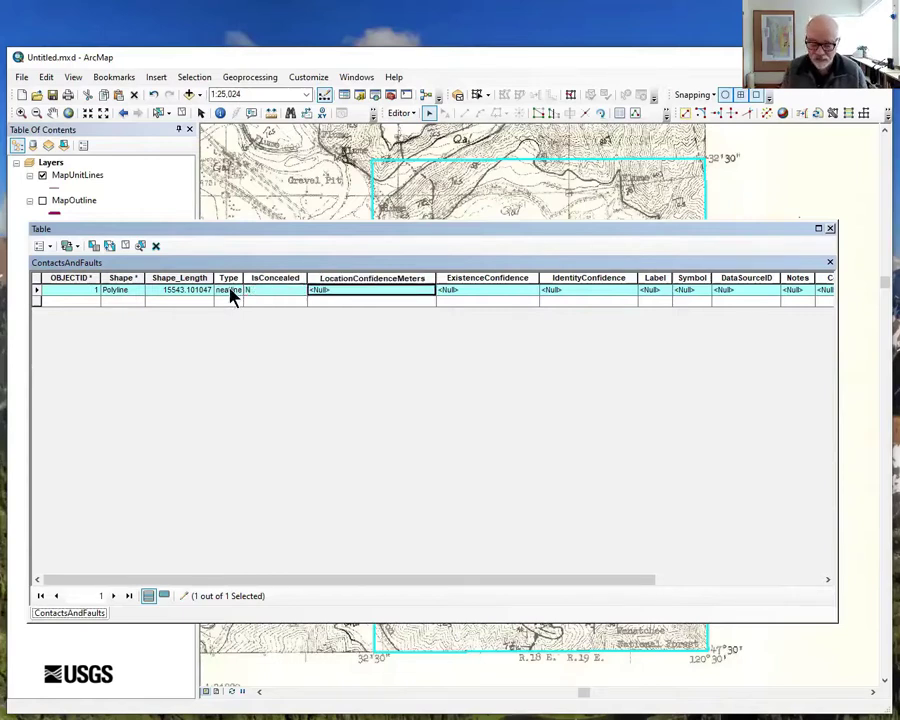
# - Set LocationConfidenceMeters 0, ExistenceConfidence certain, and IdentityConfidence certain
pyautogui.write('0')
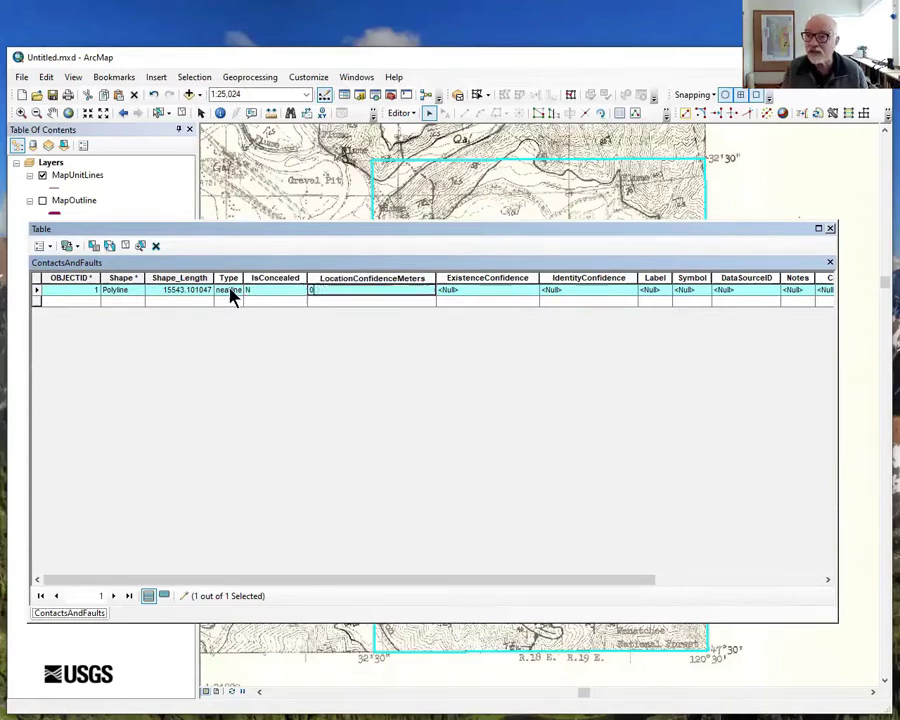
pyautogui.press('Tab')
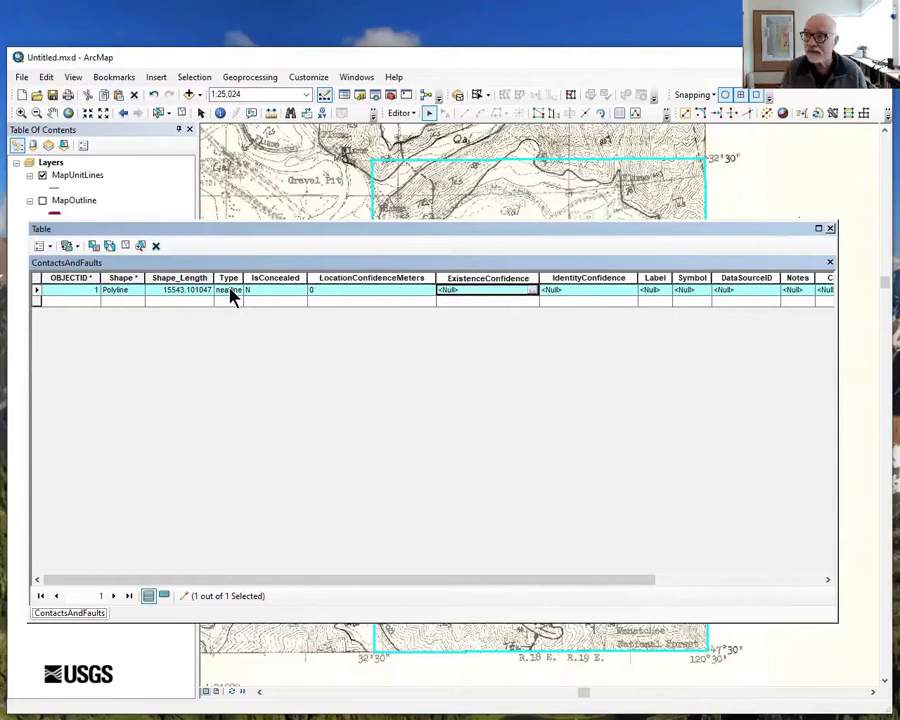
pyautogui.write('certain')
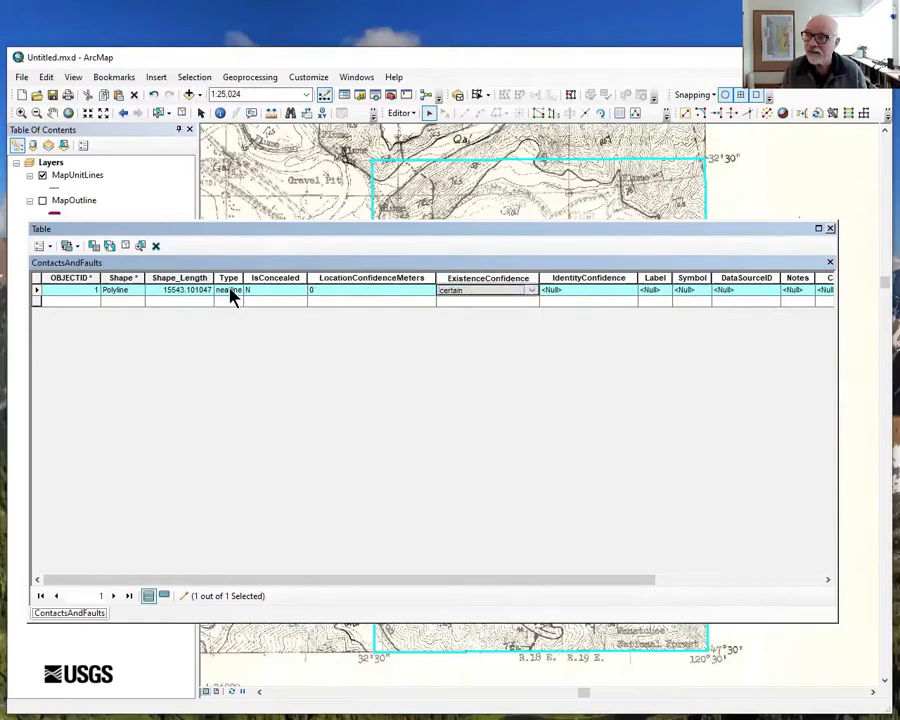
pyautogui.press('Return')
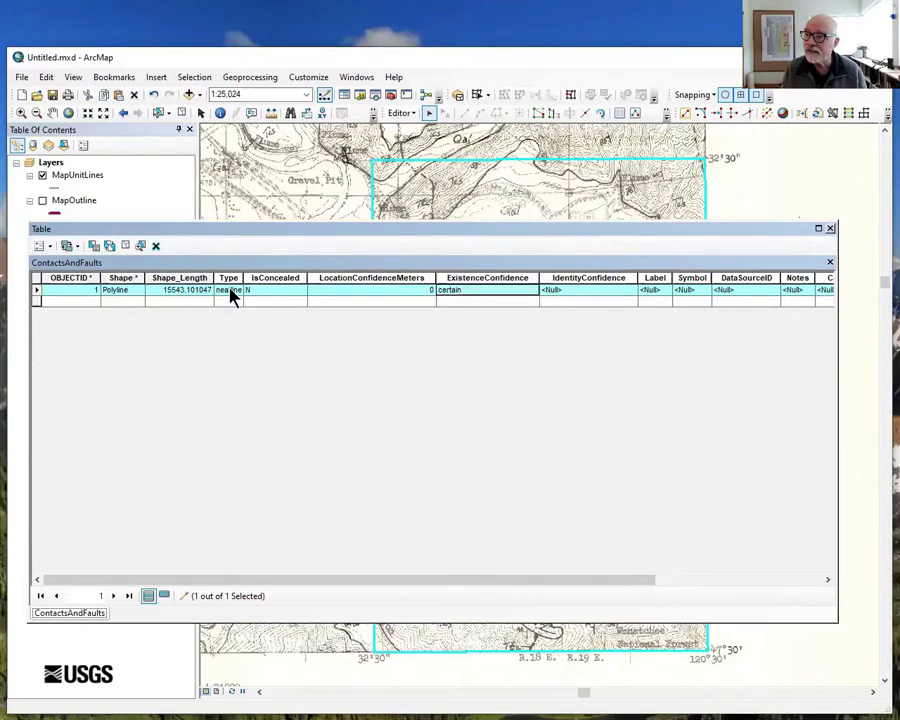
pyautogui.click(546, 292)
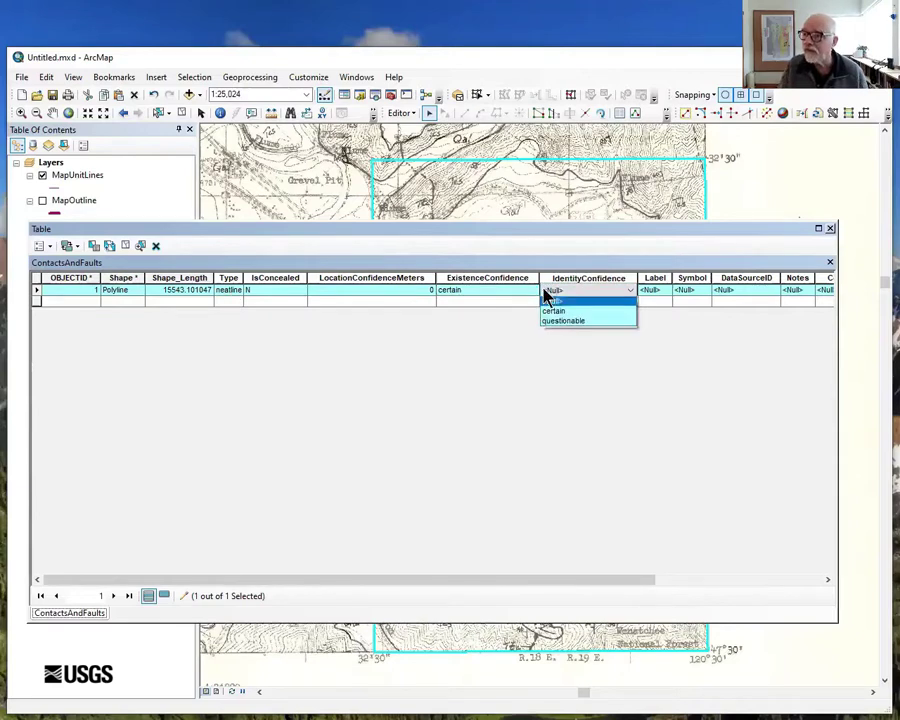
pyautogui.click(556, 312)
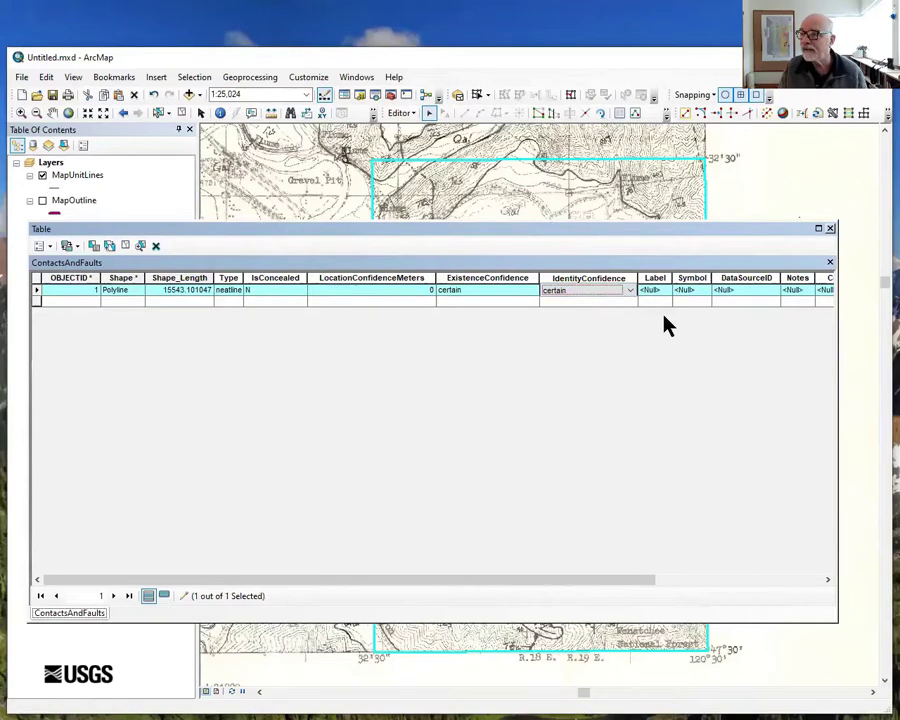
pyautogui.click(717, 290)
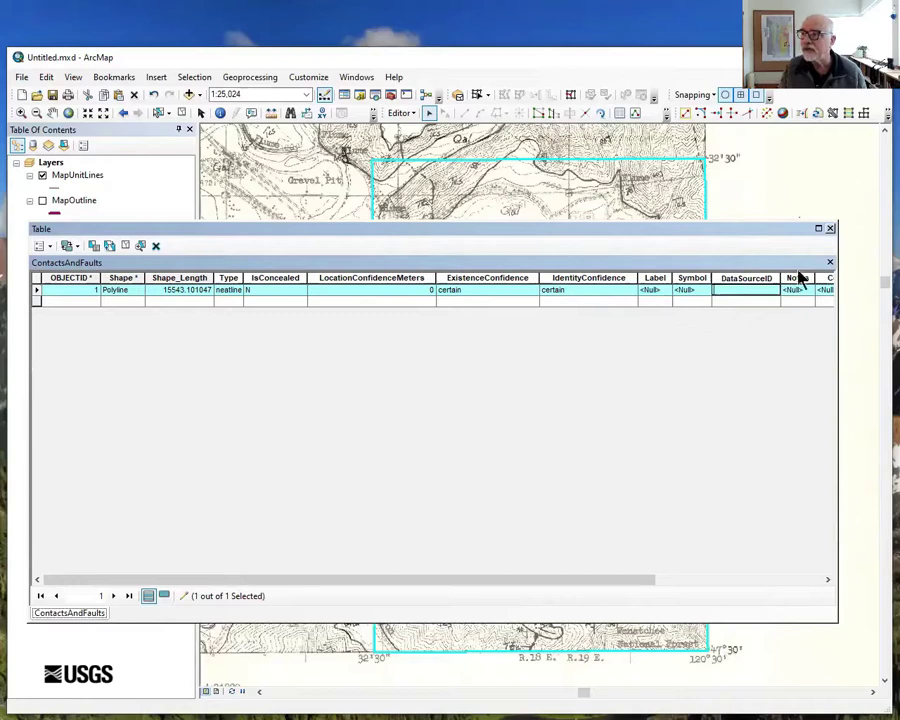
# - Close the ContactsAndFaults attribute table so the quadrangle map with its pasted neatline shows
pyautogui.click(830, 229)
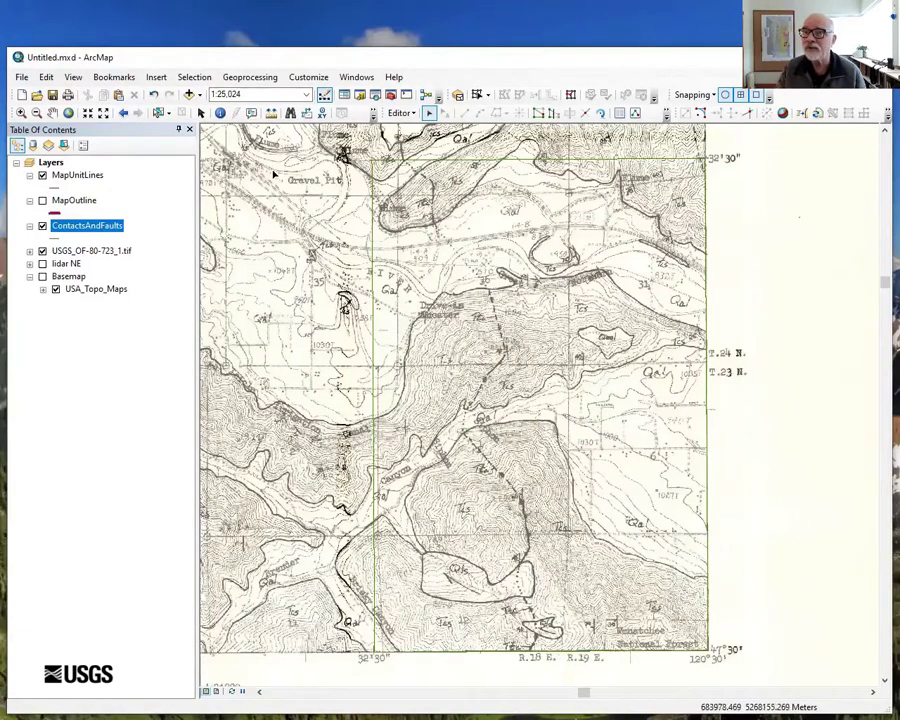
pyautogui.click(190, 95)
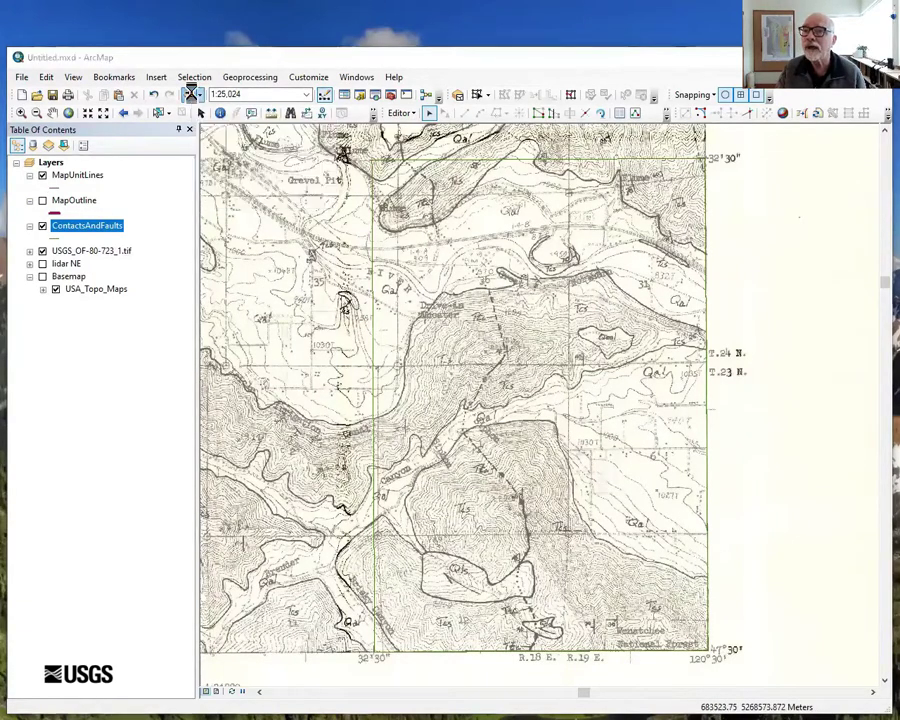
# - Add ContactsAndFaults24K.lyr from Code > gems-tools-arcmap-1.5.2 > Resources to the map
pyautogui.click(452, 298)
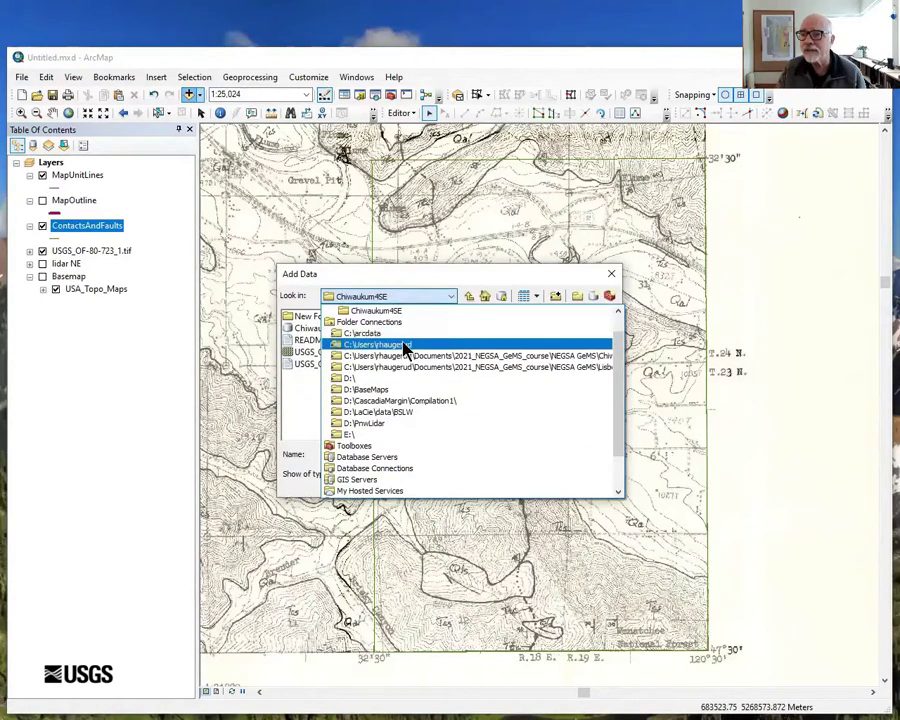
pyautogui.click(405, 345)
pyautogui.doubleClick(303, 392)
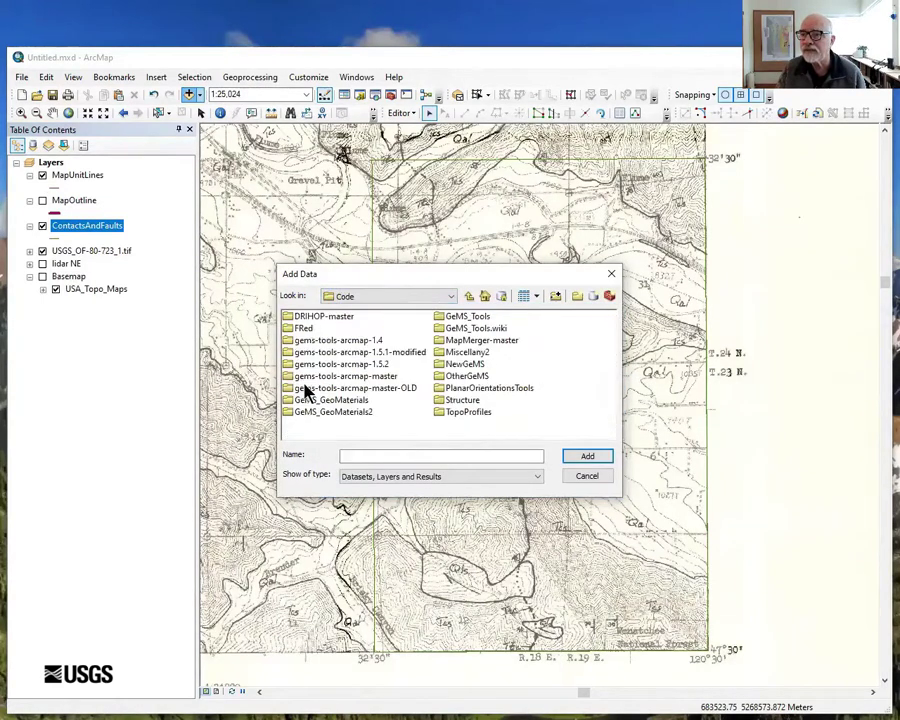
pyautogui.doubleClick(356, 365)
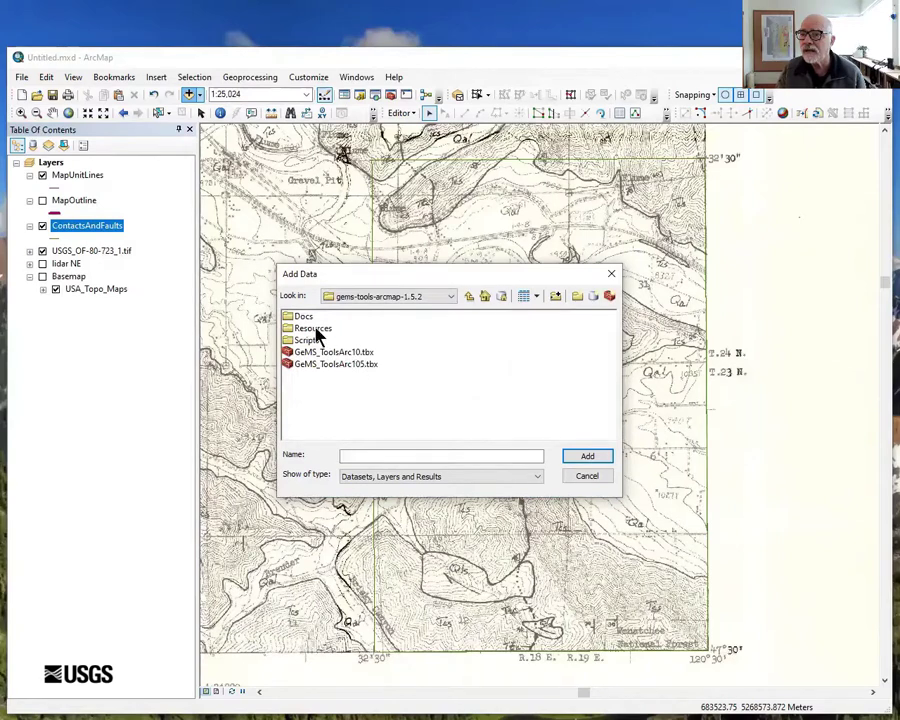
pyautogui.doubleClick(312, 328)
pyautogui.click(340, 352)
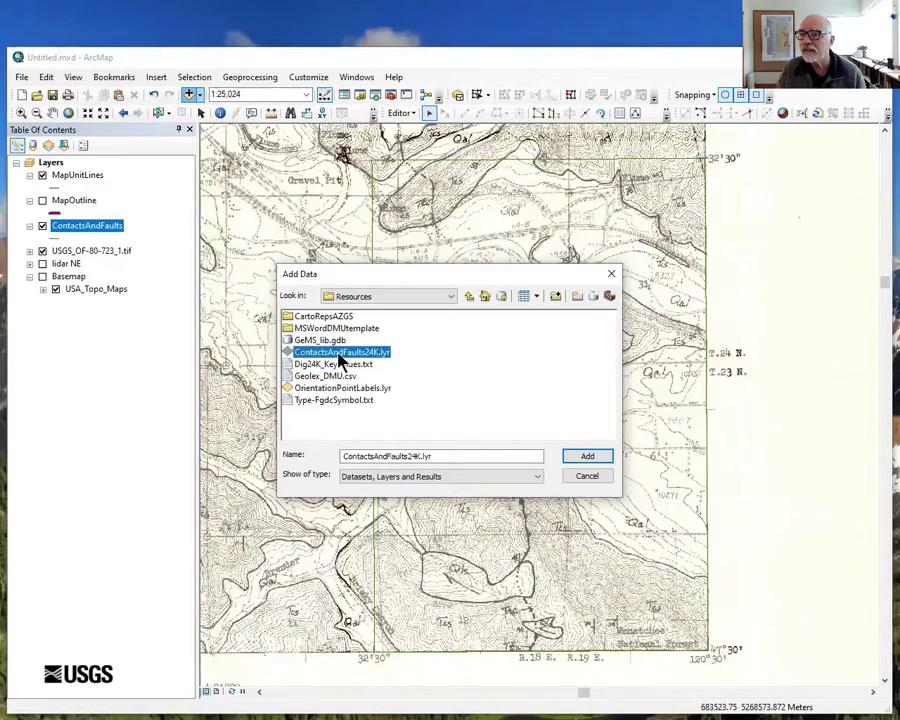
pyautogui.click(586, 457)
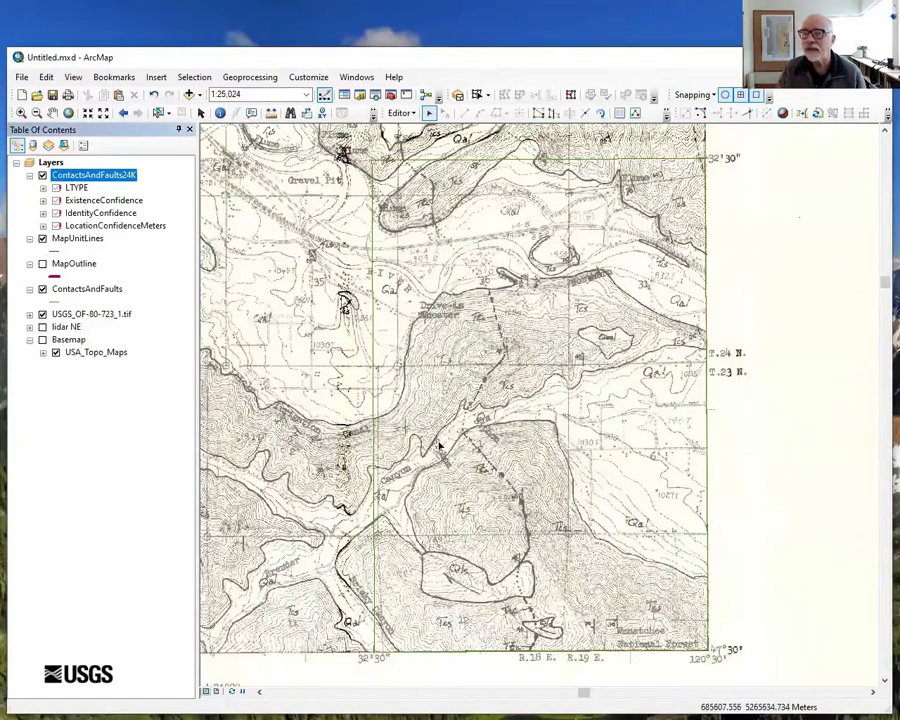
# - Repair the LTYPE layer's data source to ContactsAndFaults in Chiwaukum4SE.gdb's GeologicMap dataset
pyautogui.rightClick(78, 190)
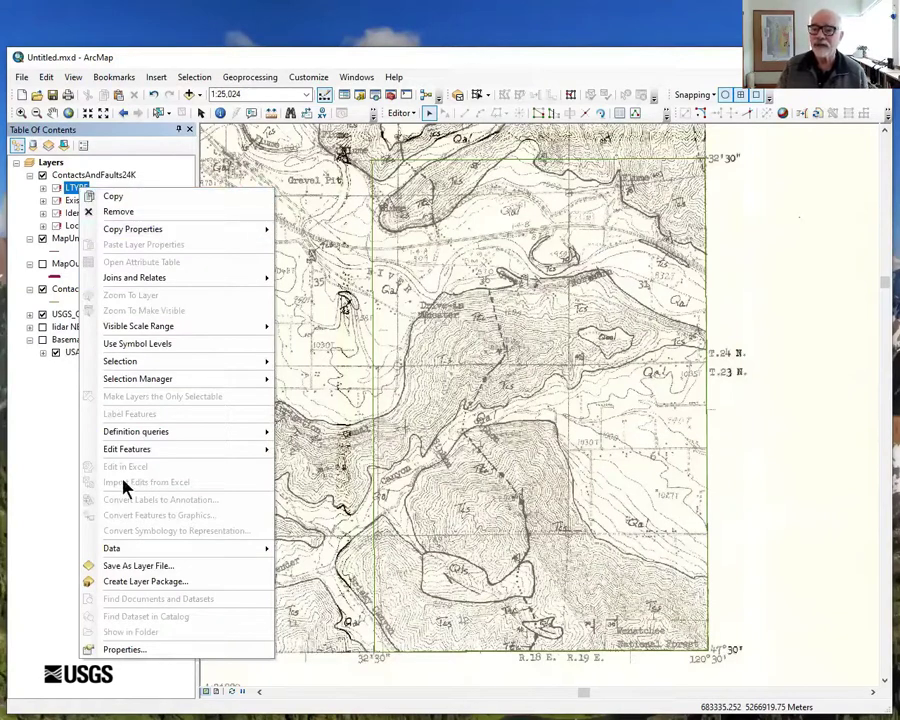
pyautogui.moveTo(133, 551)
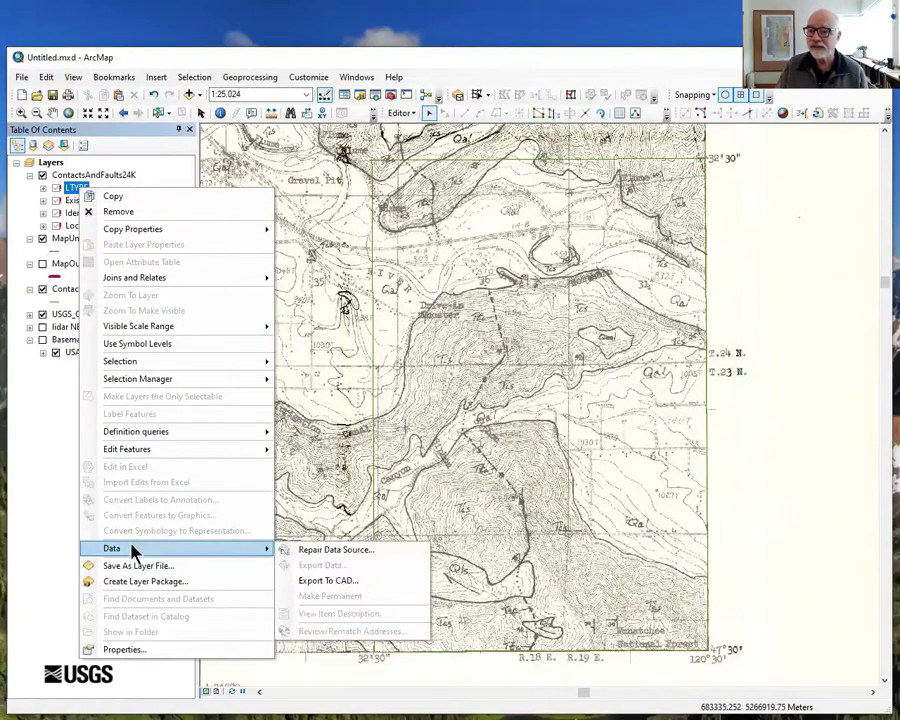
pyautogui.click(308, 549)
pyautogui.click(452, 297)
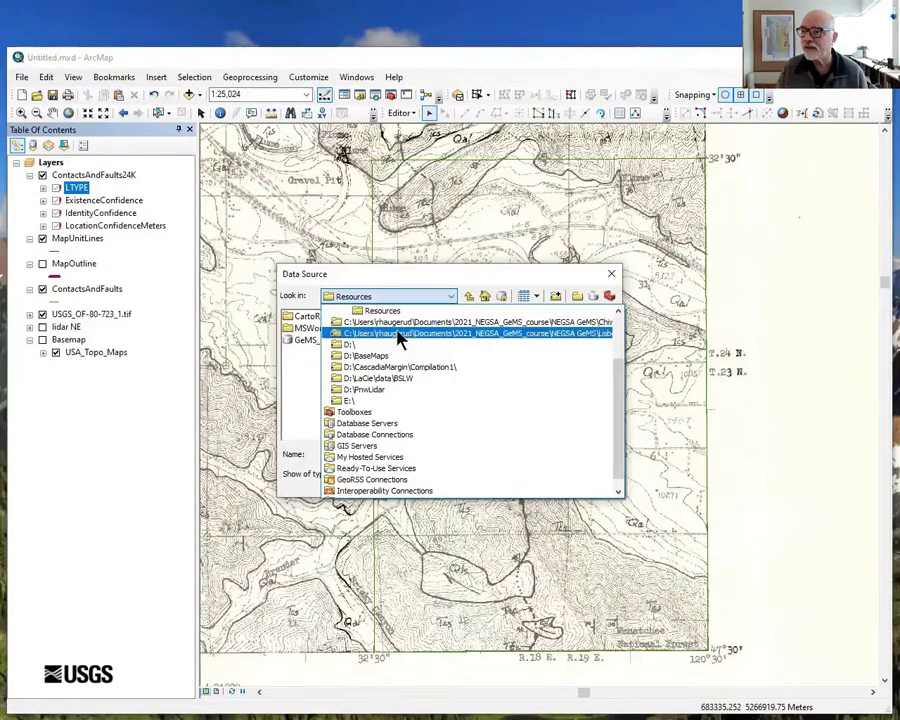
pyautogui.click(400, 322)
pyautogui.doubleClick(347, 330)
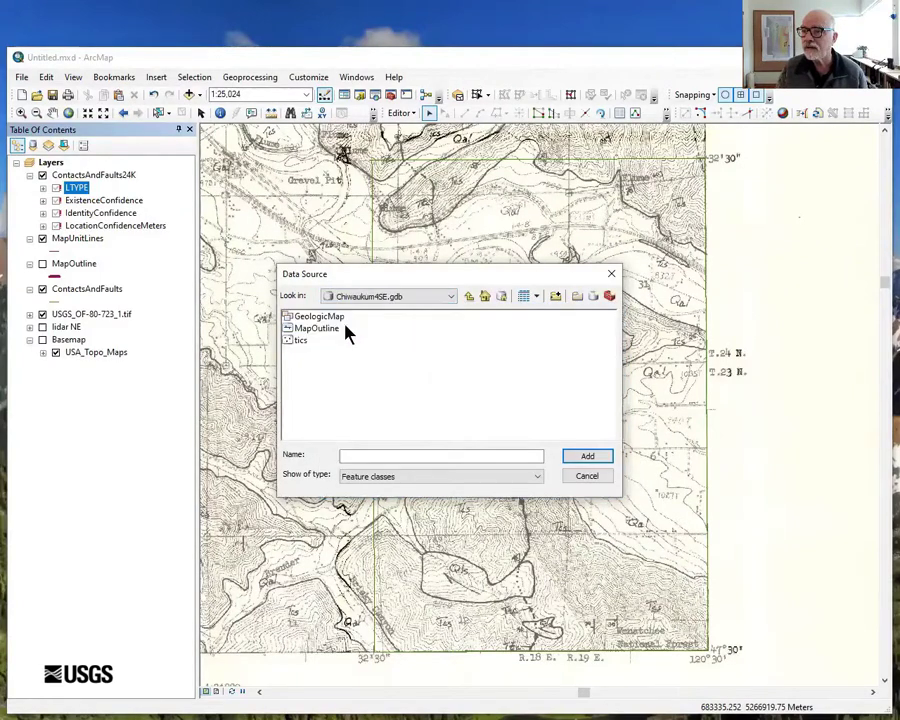
pyautogui.doubleClick(321, 318)
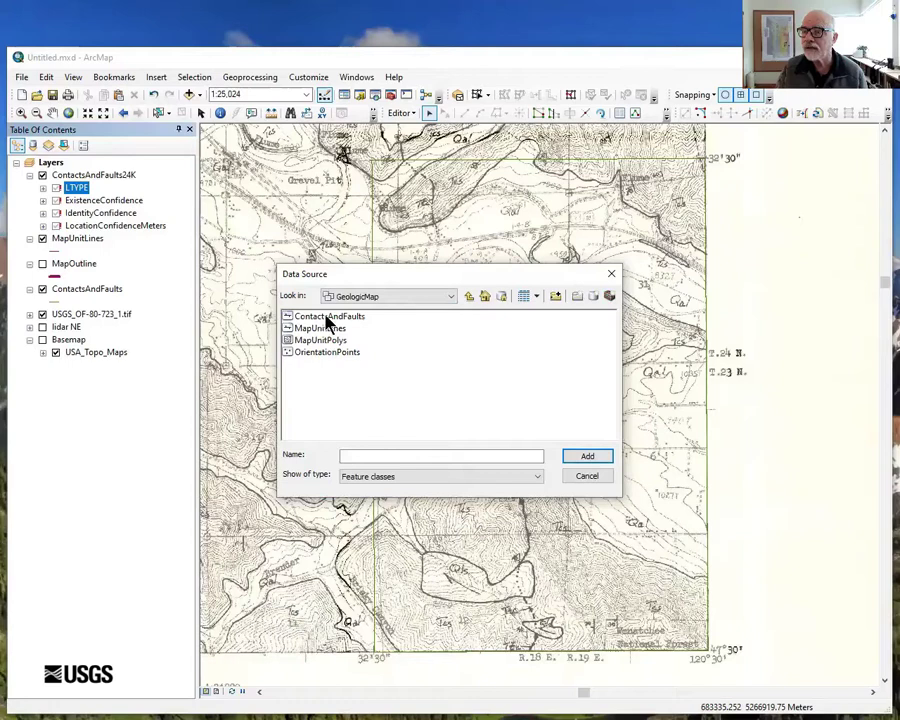
pyautogui.click(328, 317)
pyautogui.click(575, 456)
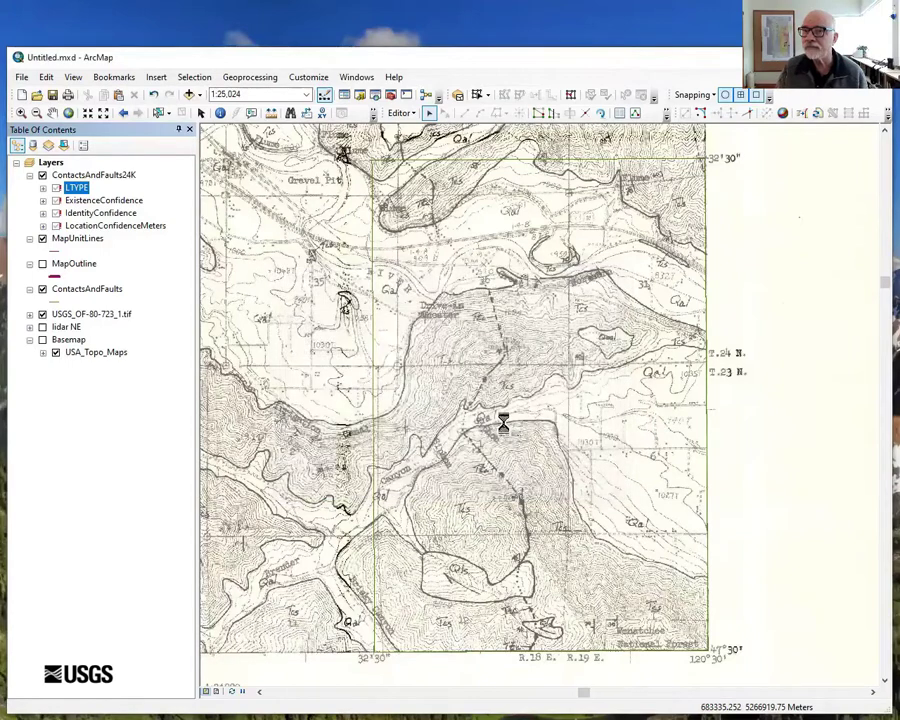